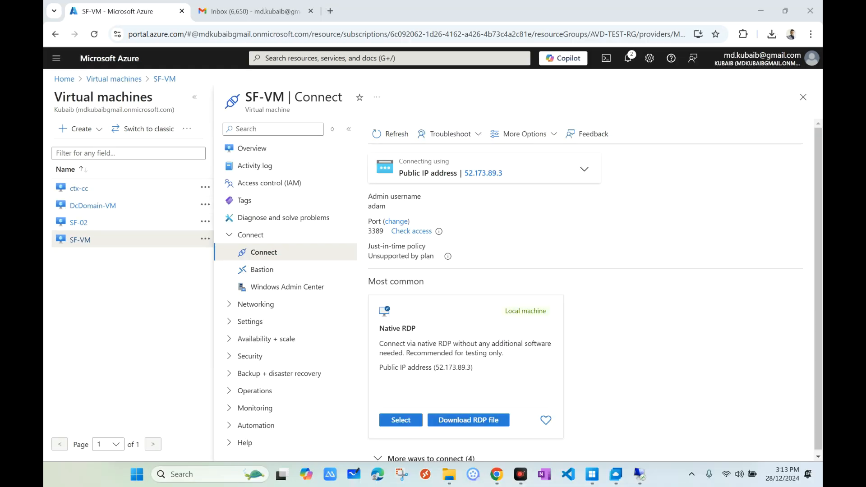
# Check the hostname and IP configuration in the SF-02 and SF-VM remote sessions, and close SF-VM's command prompt
pyautogui.moveTo(639, 473)
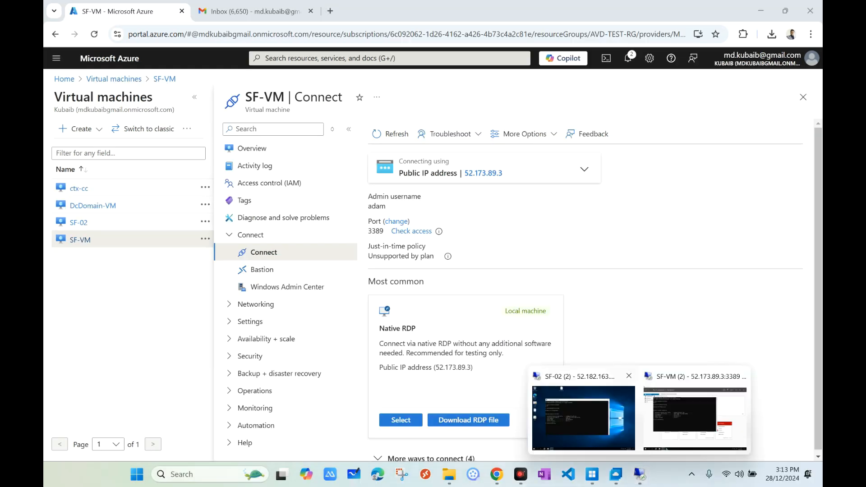
pyautogui.click(583, 417)
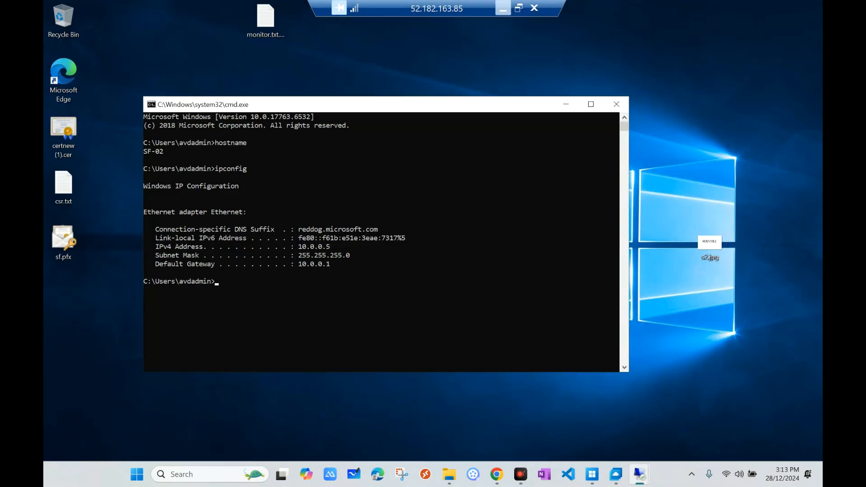
pyautogui.click(502, 9)
pyautogui.moveTo(639, 474)
pyautogui.click(695, 417)
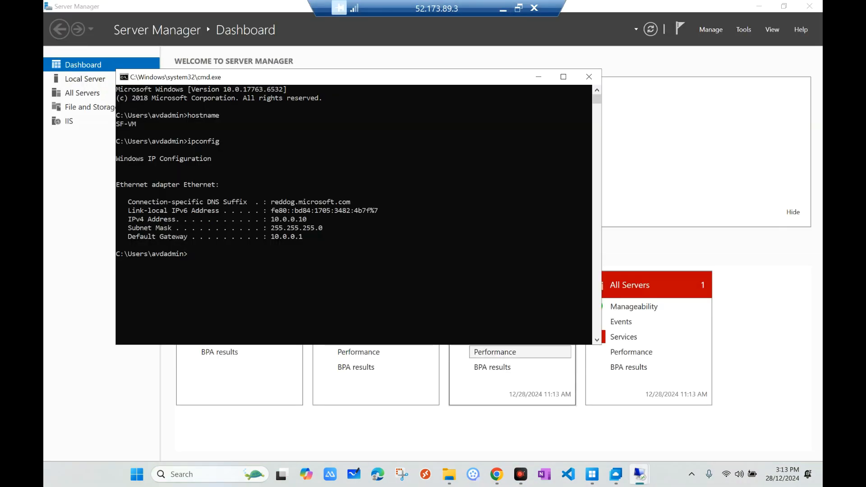
pyautogui.doubleClick(126, 124)
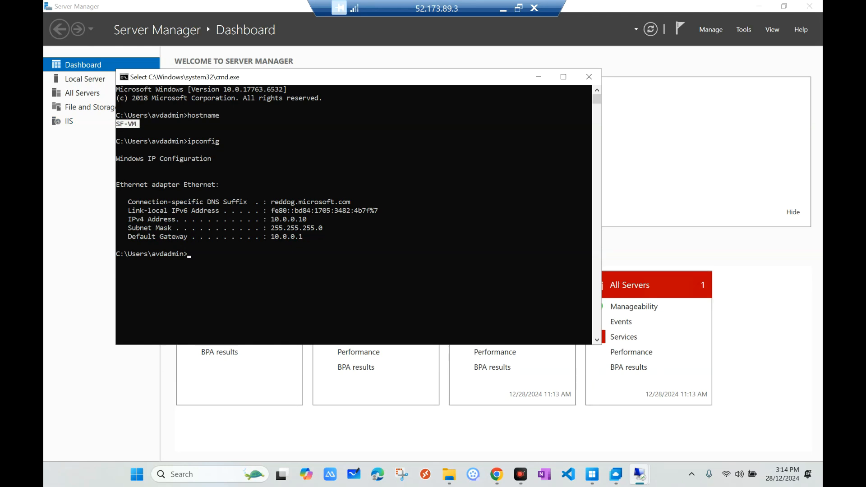
pyautogui.click(588, 76)
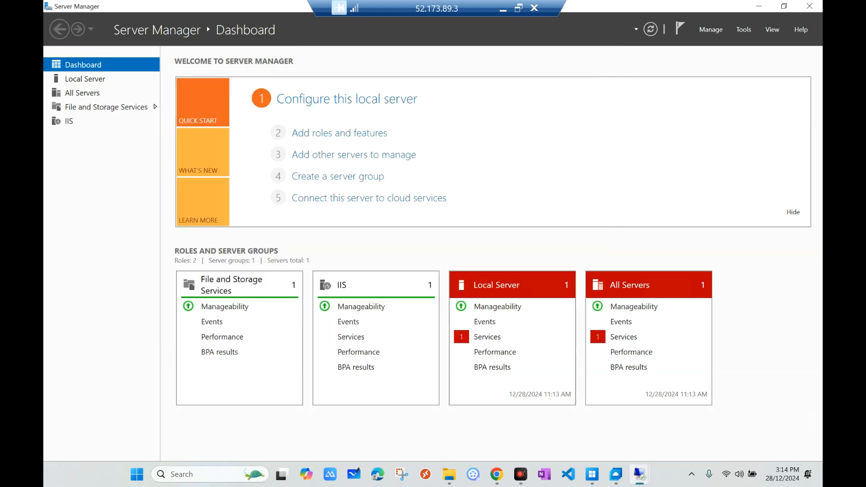
# Open IIS Manager on SF-VM and select the appsWeb application in the Citrix folder of Default Web Site
pyautogui.click(743, 30)
pyautogui.click(640, 103)
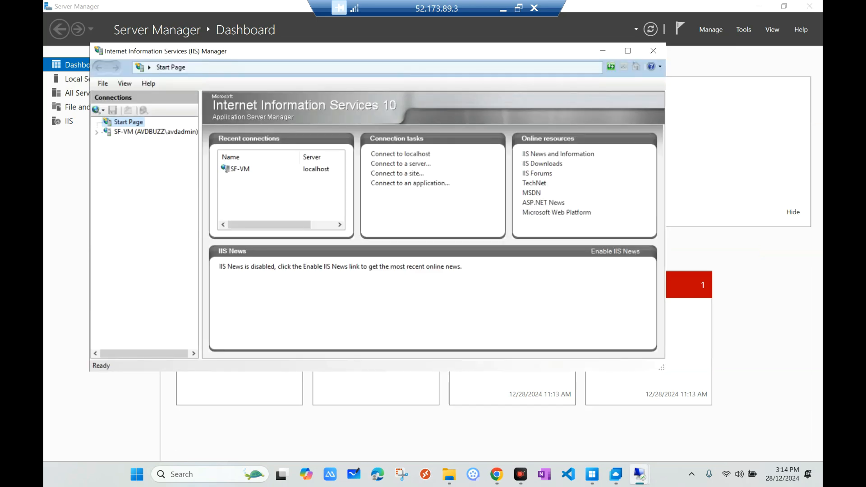
pyautogui.click(152, 132)
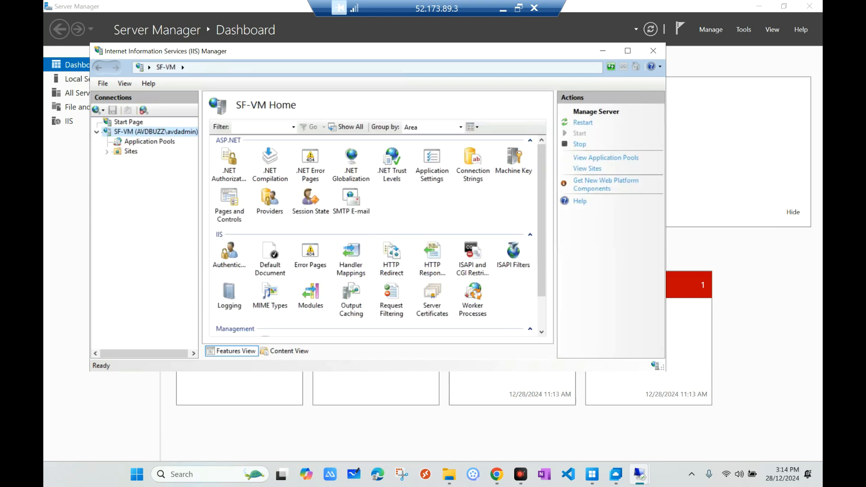
pyautogui.click(107, 152)
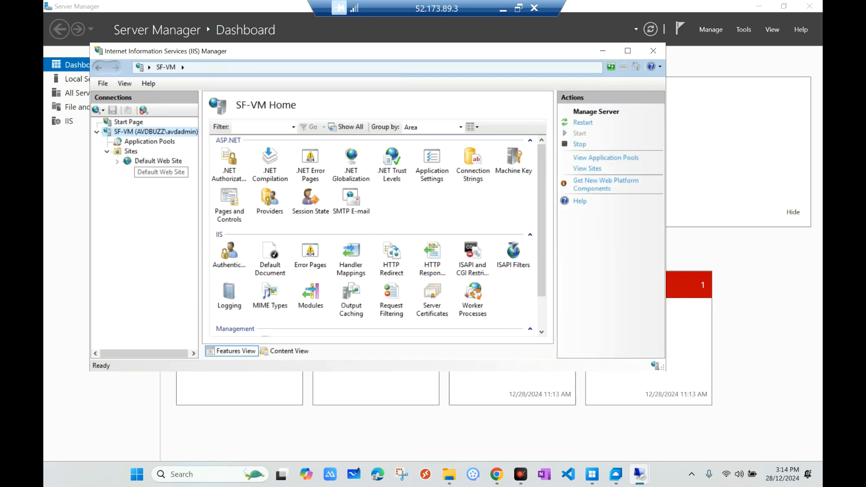
pyautogui.click(117, 161)
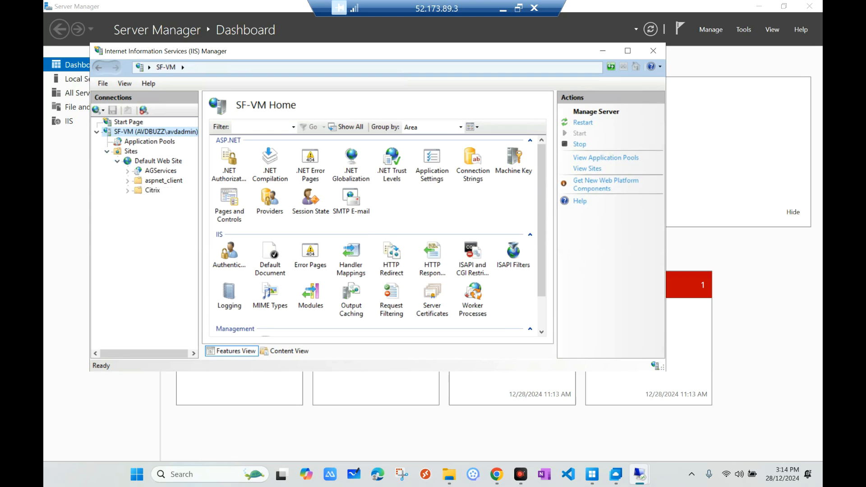
pyautogui.click(127, 190)
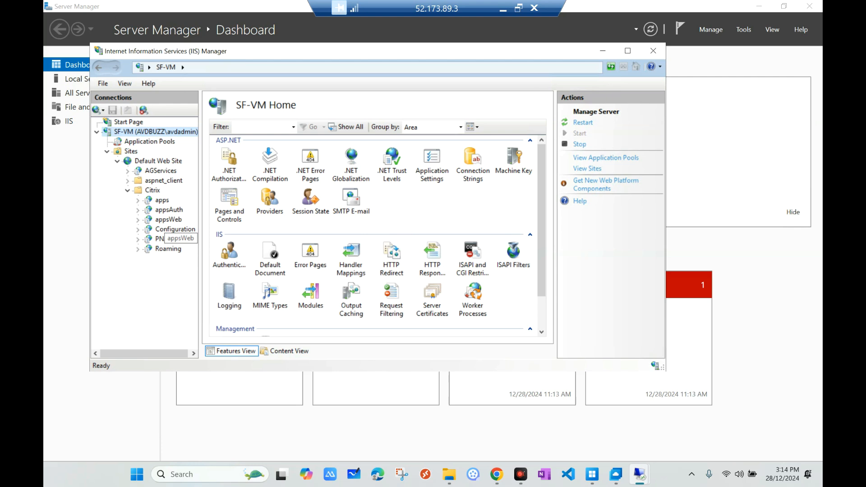
pyautogui.click(166, 220)
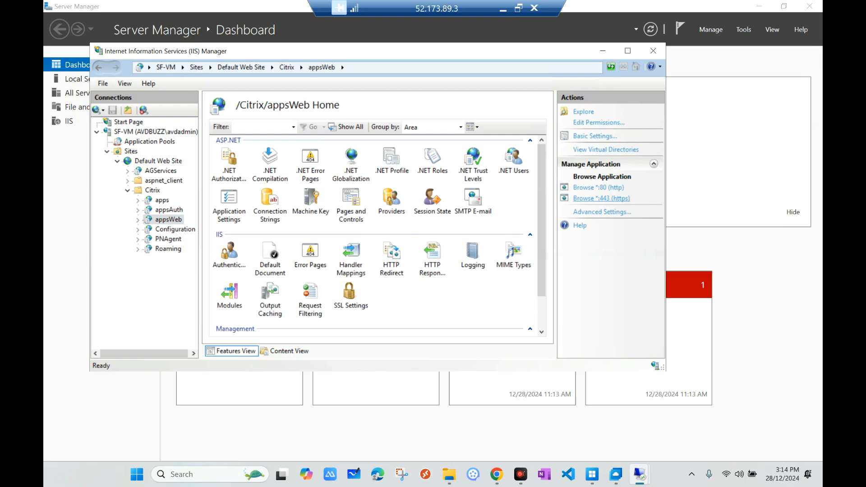
# Browse appsWeb over HTTPS on port 443, agree to the Citrix license agreement, and continue to log on without installing Workspace
pyautogui.click(601, 199)
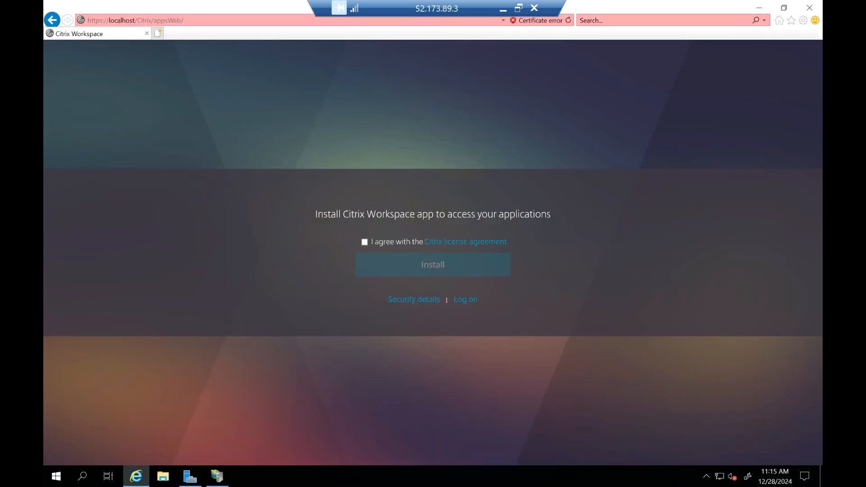
pyautogui.click(364, 242)
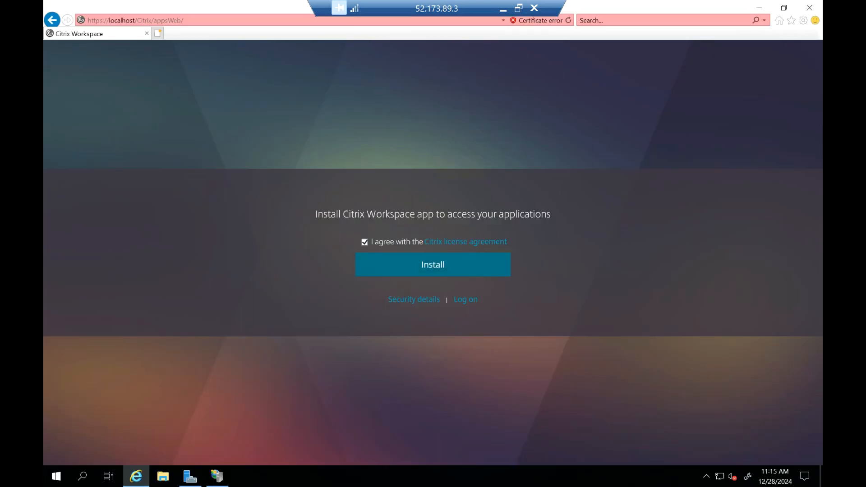
pyautogui.click(466, 299)
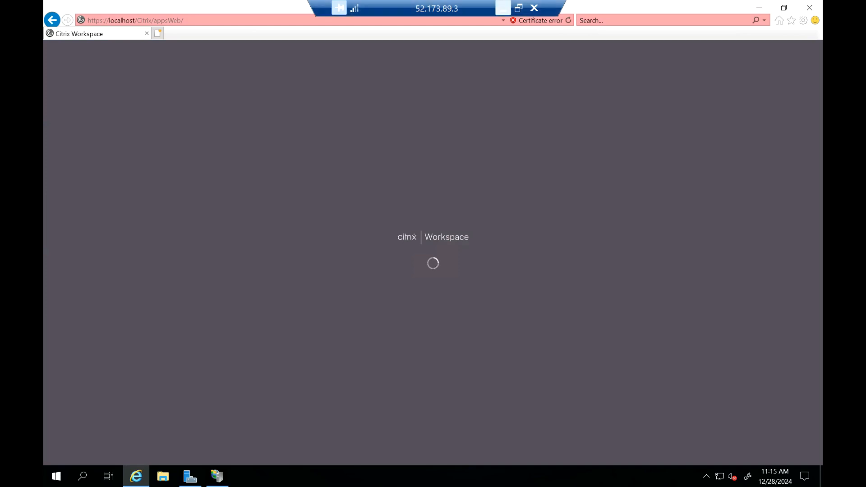
# Compare the Citrix log-on pages in the SF-02 and SF-VM remote sessions, returning to SF-VM
pyautogui.click(502, 8)
pyautogui.moveTo(639, 474)
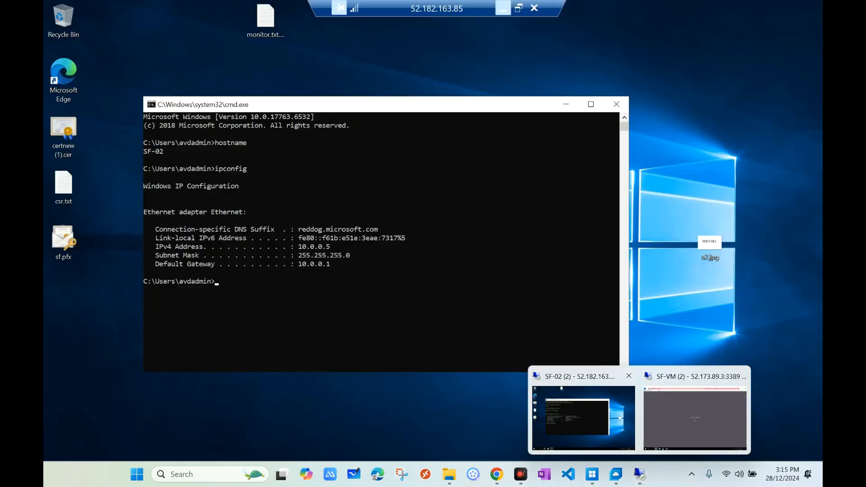
pyautogui.click(584, 408)
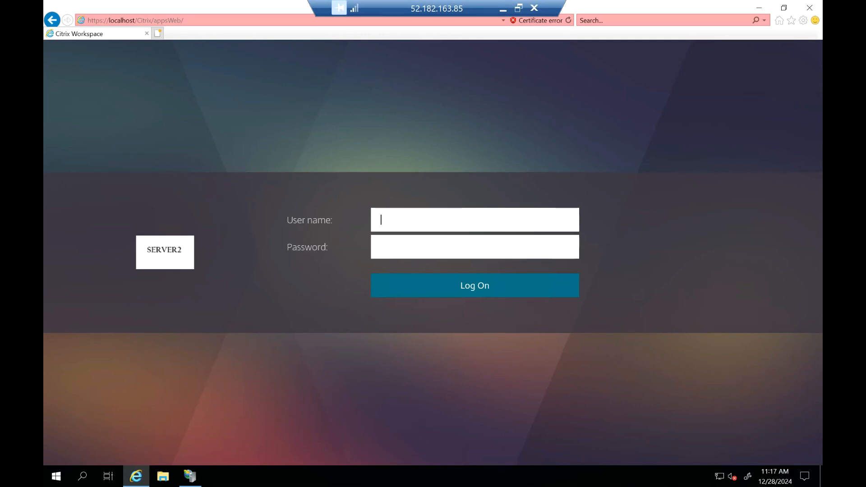
pyautogui.click(503, 9)
pyautogui.moveTo(639, 474)
pyautogui.click(694, 417)
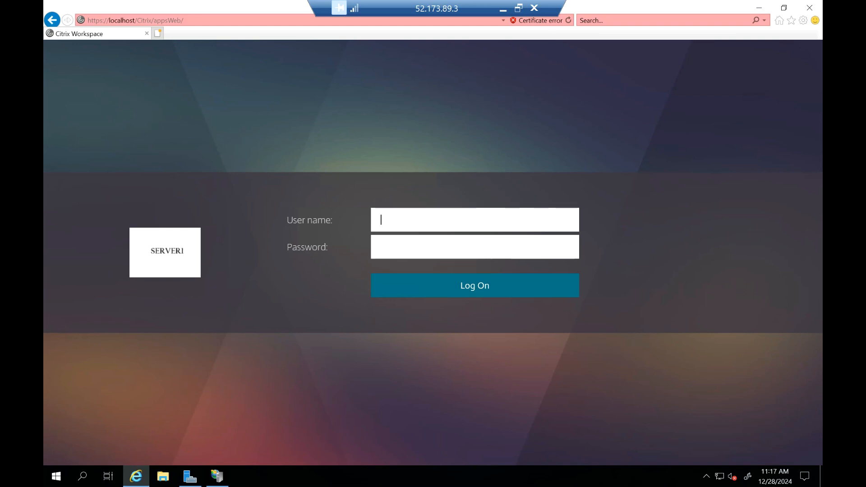
# Bring up IIS Manager, close the Site Bindings of SF-02's Default Web Site, and minimize the manager
pyautogui.click(217, 475)
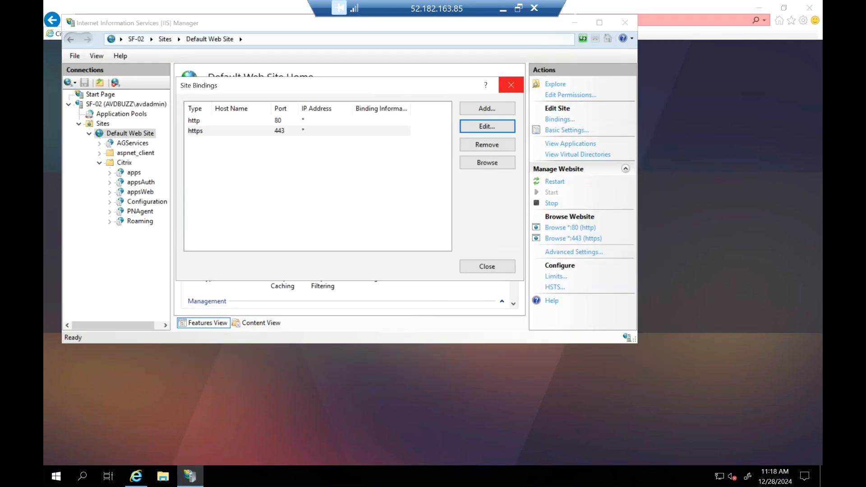
pyautogui.click(511, 85)
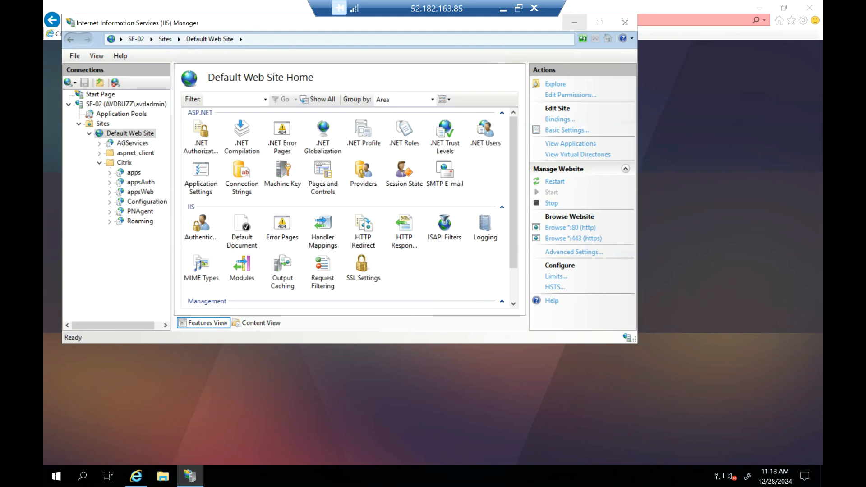
pyautogui.click(574, 22)
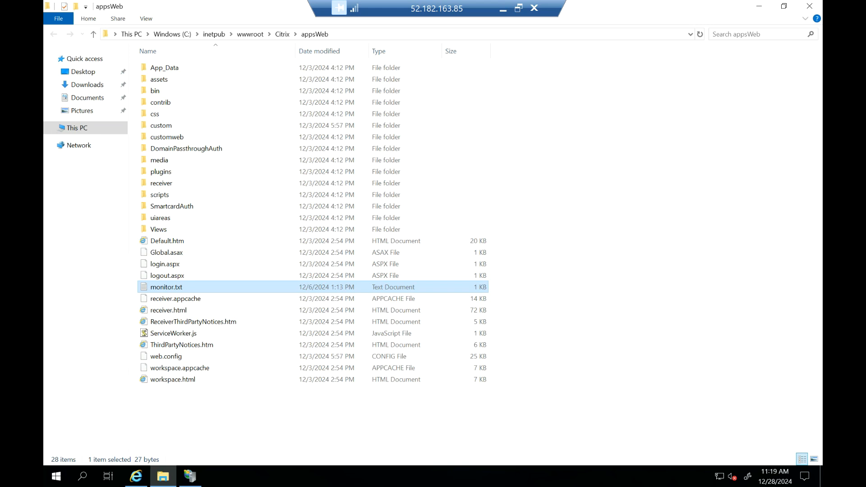
# Open monitor.txt from SF-02's inetpub\wwwroot\Citrix\appsWeb folder and examine its text line
pyautogui.doubleClick(166, 287)
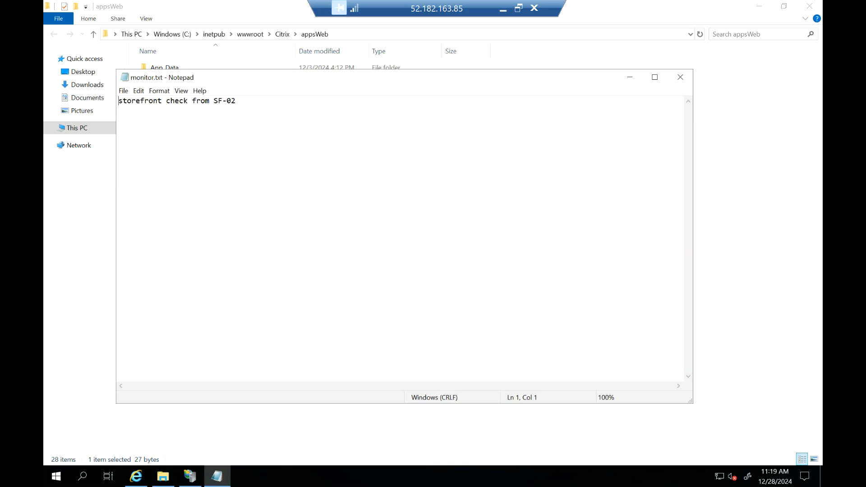
pyautogui.press('End')
pyautogui.hotkey('shift', 'Left')
pyautogui.hotkey('shift', 'Left')
pyautogui.hotkey('shift', 'Left')
pyautogui.hotkey('shift', 'Left')
pyautogui.hotkey('shift', 'Left')
pyautogui.hotkey('shift', 'Left')
pyautogui.hotkey('shift', 'Left')
pyautogui.hotkey('shift', 'Left')
pyautogui.hotkey('shift', 'Left')
pyautogui.hotkey('shift', 'Left')
pyautogui.hotkey('shift', 'Left')
pyautogui.hotkey('shift', 'Left')
pyautogui.hotkey('shift', 'Left')
pyautogui.hotkey('shift', 'Left')
pyautogui.hotkey('shift', 'Left')
pyautogui.hotkey('shift', 'Left')
pyautogui.hotkey('shift', 'Left')
pyautogui.hotkey('shift', 'Left')
pyautogui.hotkey('shift', 'Left')
pyautogui.hotkey('shift', 'Left')
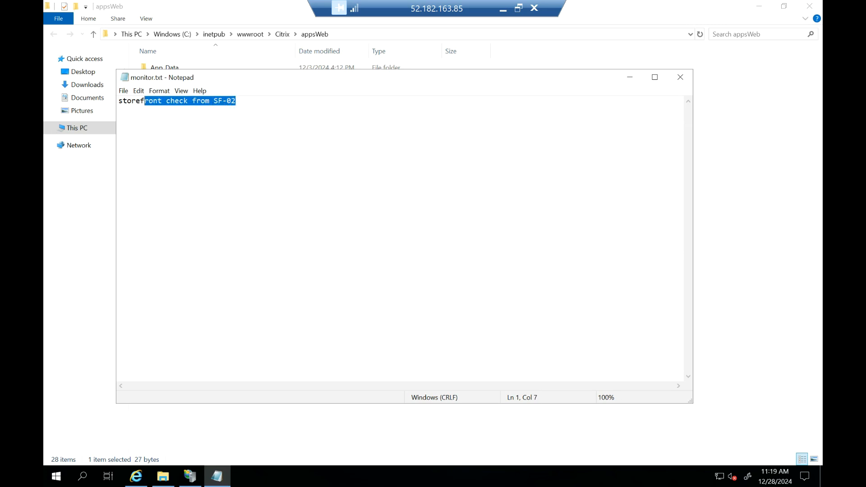
pyautogui.press('End')
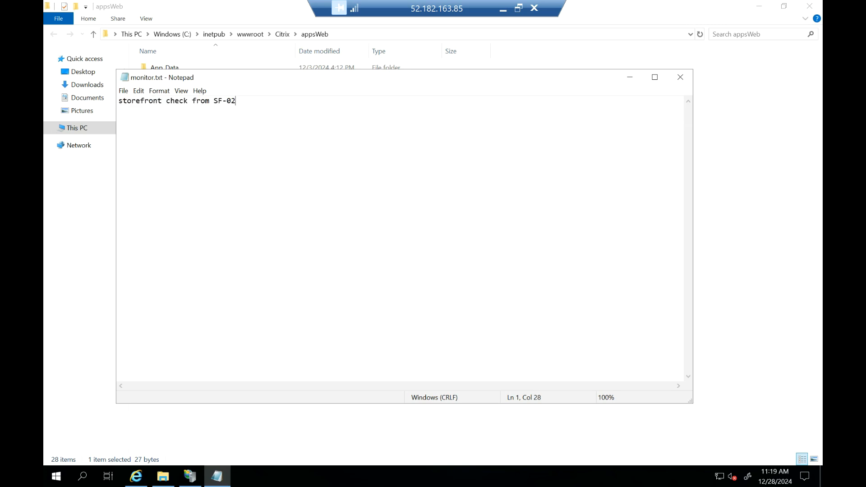
pyautogui.click(502, 9)
pyautogui.moveTo(638, 475)
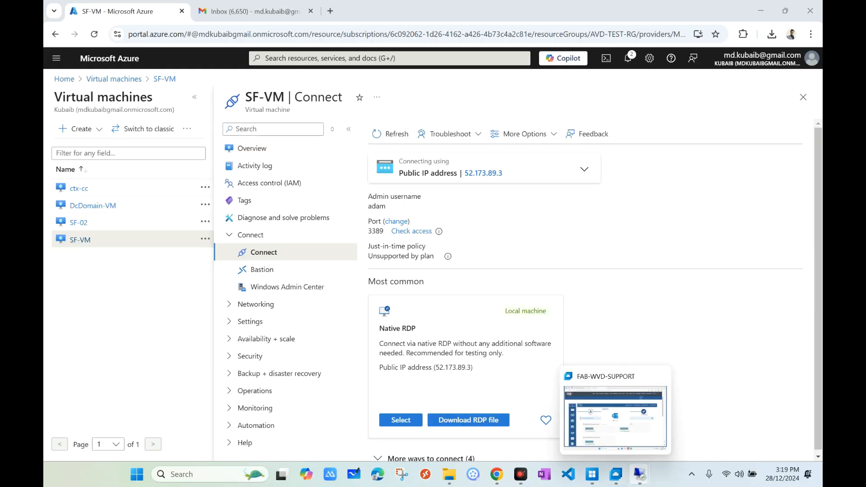
pyautogui.click(694, 417)
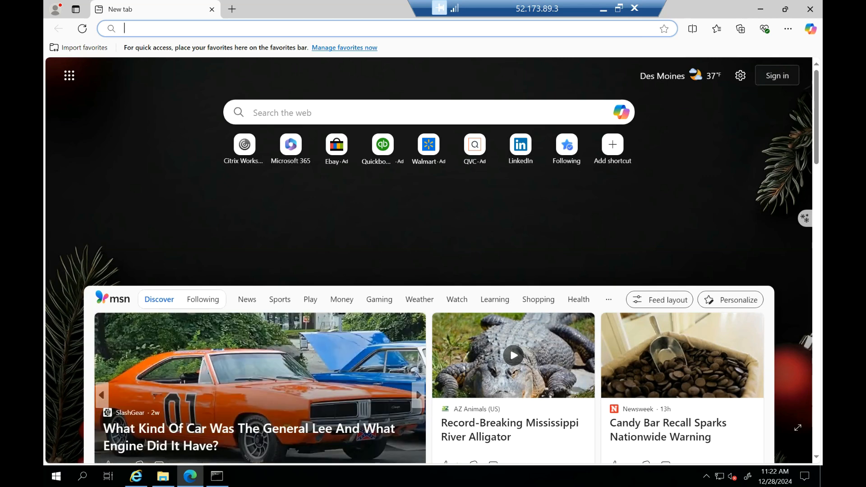
pyautogui.write('https://sf-vm.avdbuzz.site/Citrix/Appsweb/monitor.txt')
pyautogui.press('Return')
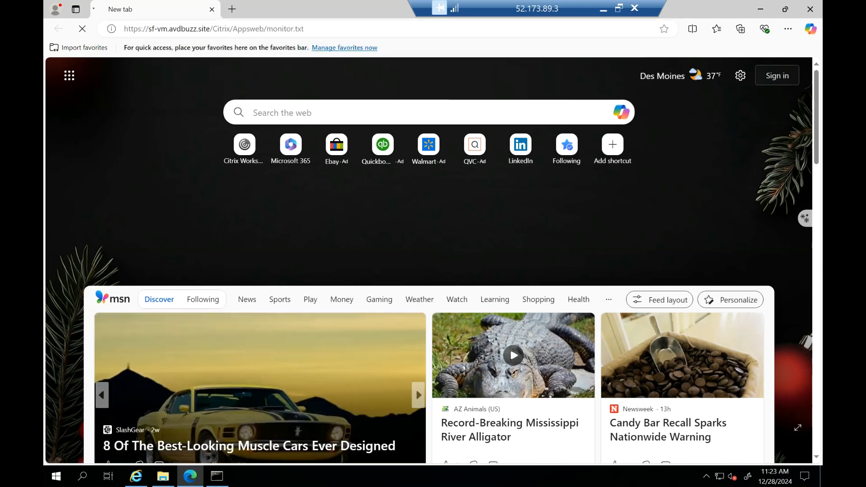
pyautogui.moveTo(154, 50); pyautogui.dragTo(54, 50)
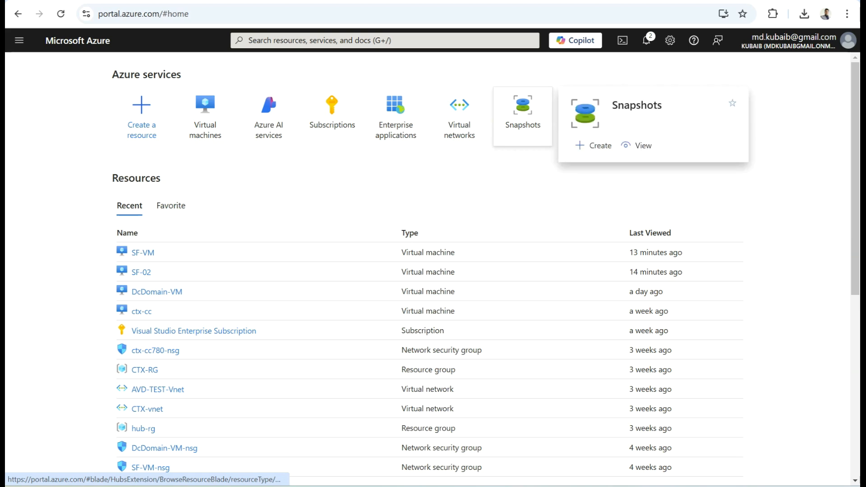
# Search the Azure portal for "load" and open the Load balancers service
pyautogui.click(385, 41)
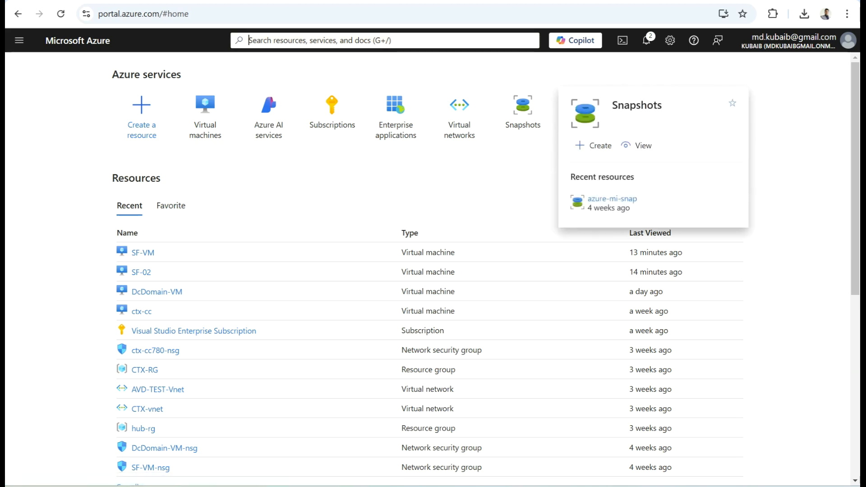
pyautogui.write('load')
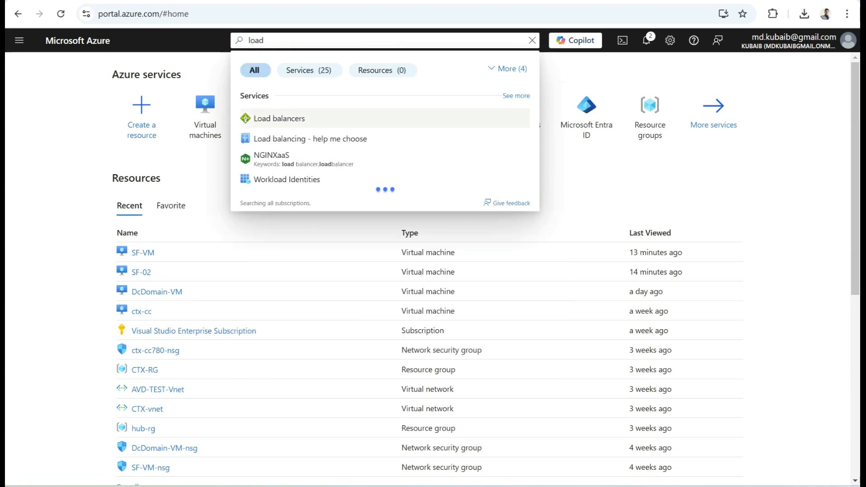
pyautogui.click(279, 118)
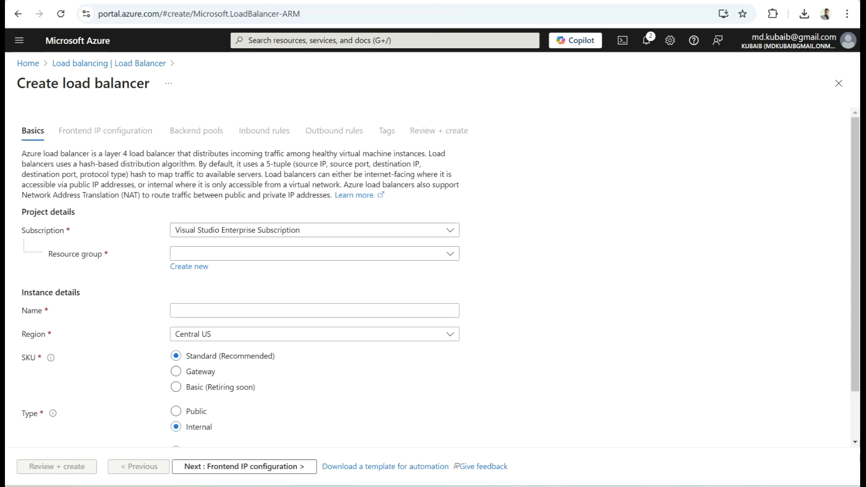
# Assign the new load balancer to the hub-rg resource group and name it SF-LB
pyautogui.click(315, 253)
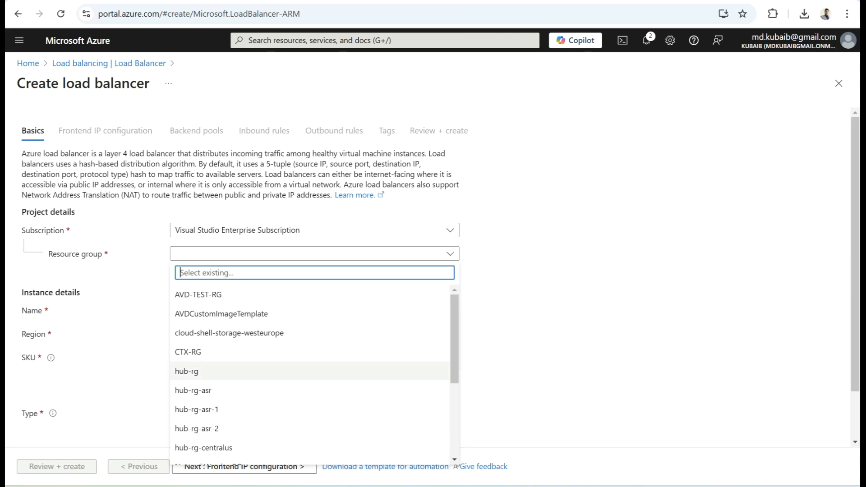
pyautogui.click(186, 370)
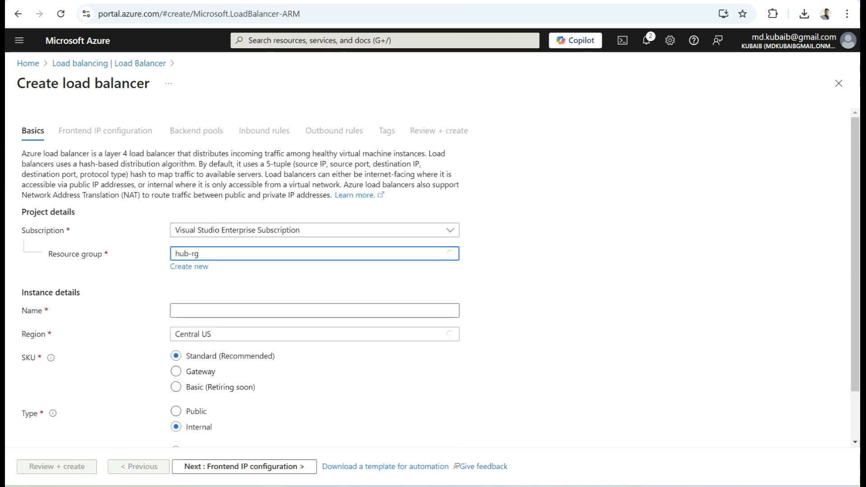
pyautogui.click(314, 310)
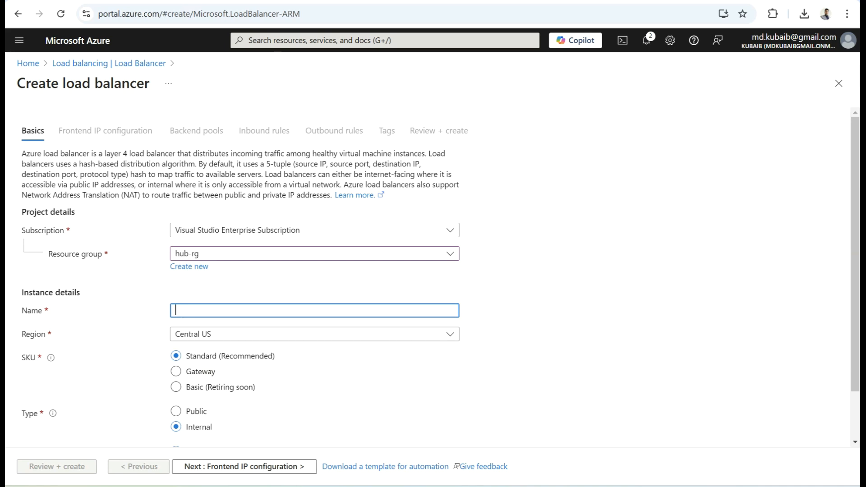
pyautogui.write('SF-LB')
pyautogui.scroll(-1, 433, 273)
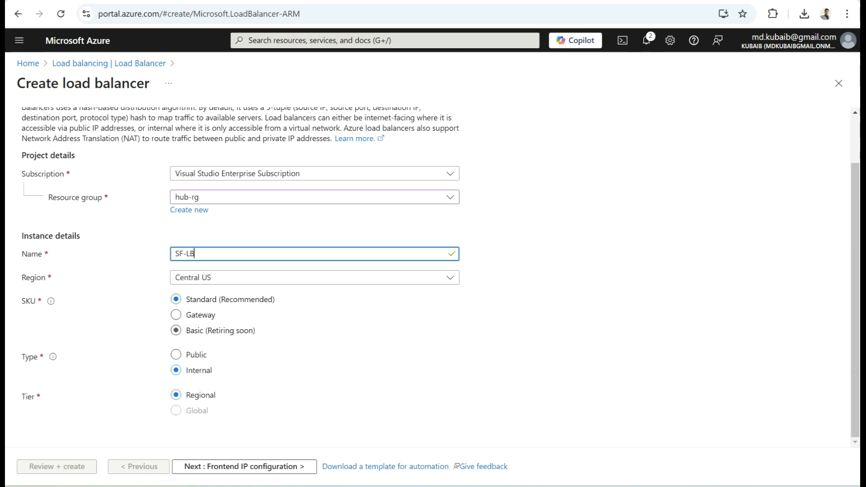
pyautogui.click(306, 332)
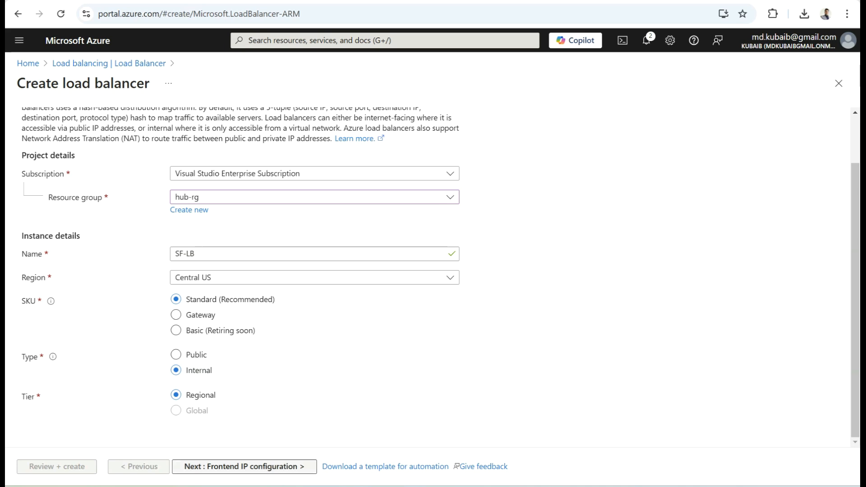
# Start a frontend IP configuration named SF-FE on virtual network AVD-TEST-Vnet and subnet AVD-TEST-SUBNET (10.0.0.0/24)
pyautogui.click(244, 466)
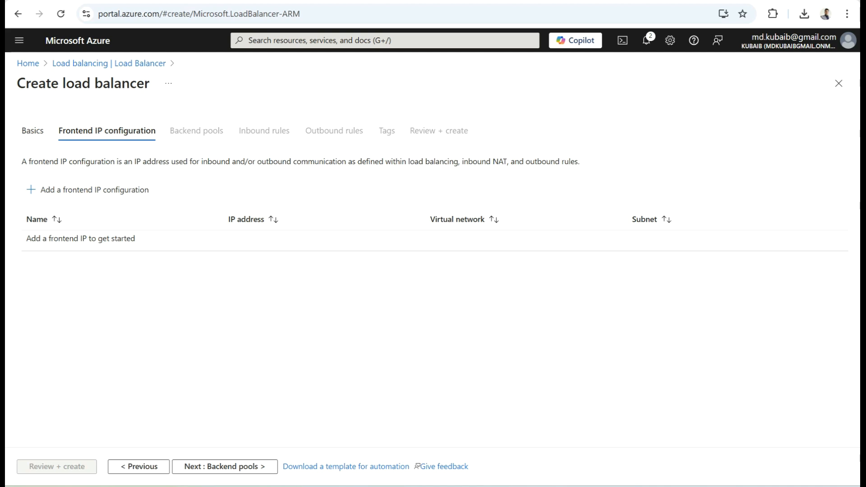
pyautogui.click(43, 190)
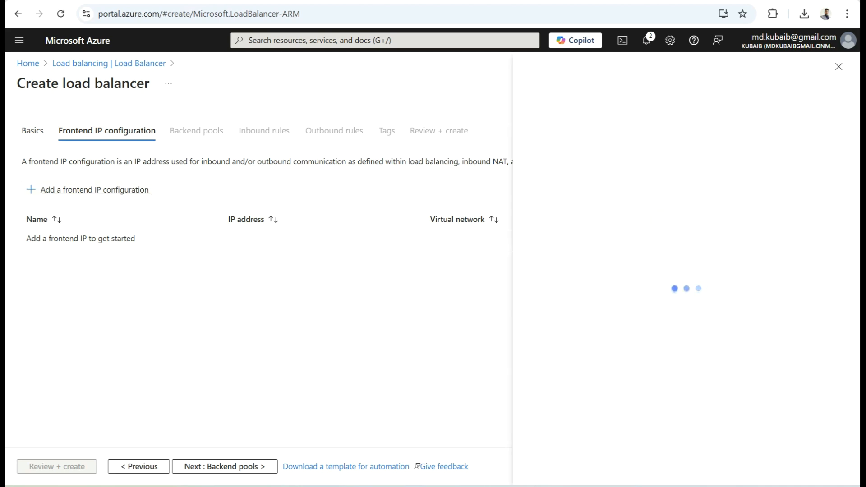
pyautogui.click(760, 106)
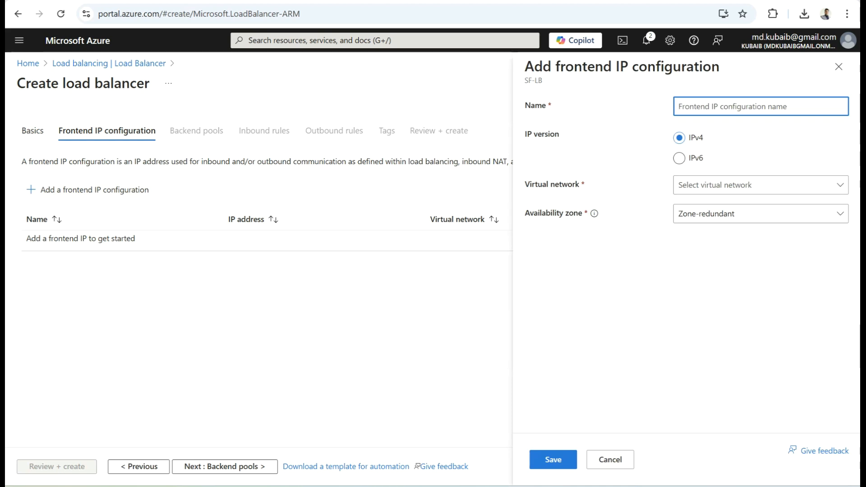
pyautogui.write('SF-FE')
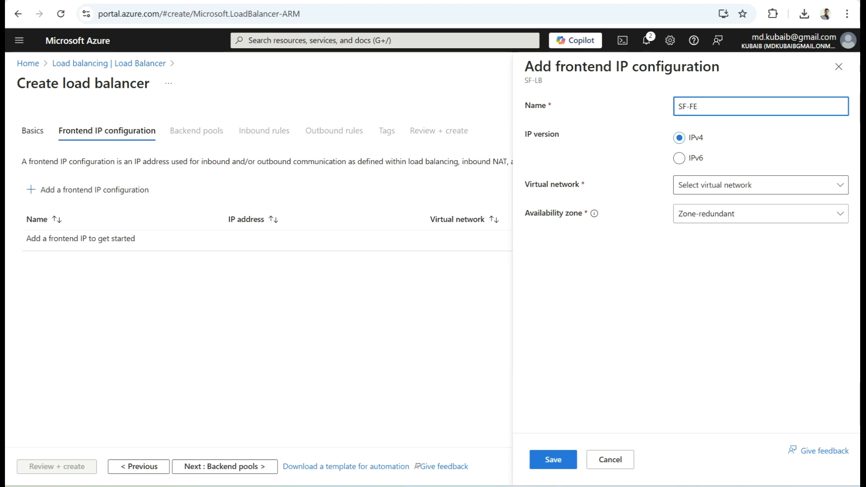
pyautogui.click(760, 185)
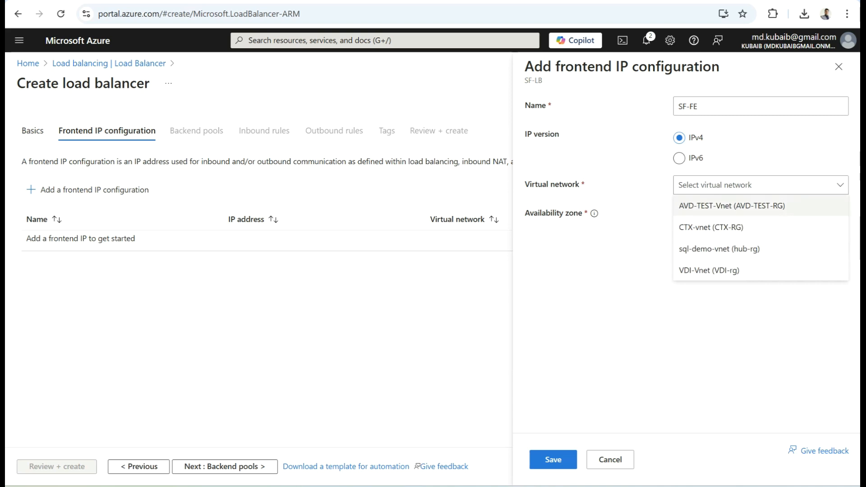
pyautogui.click(732, 206)
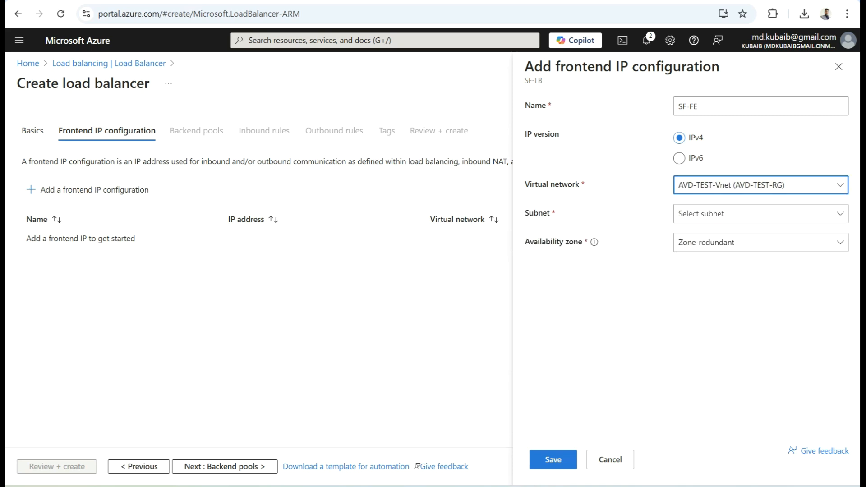
pyautogui.click(760, 213)
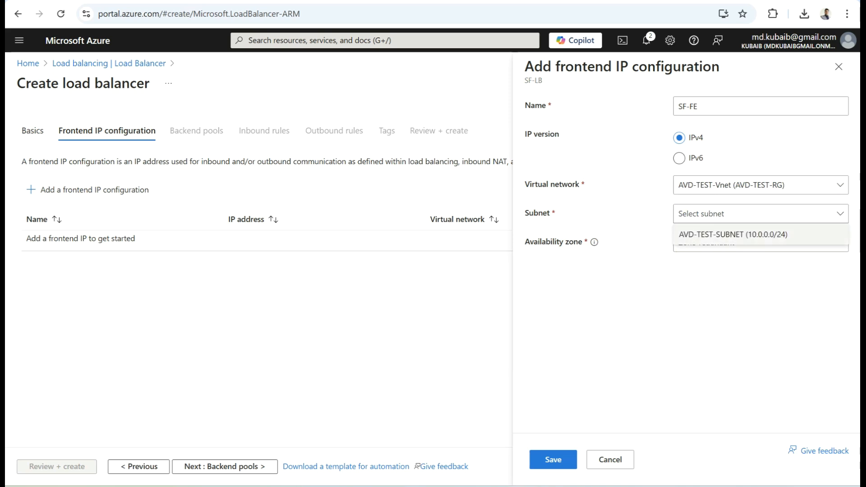
pyautogui.click(732, 234)
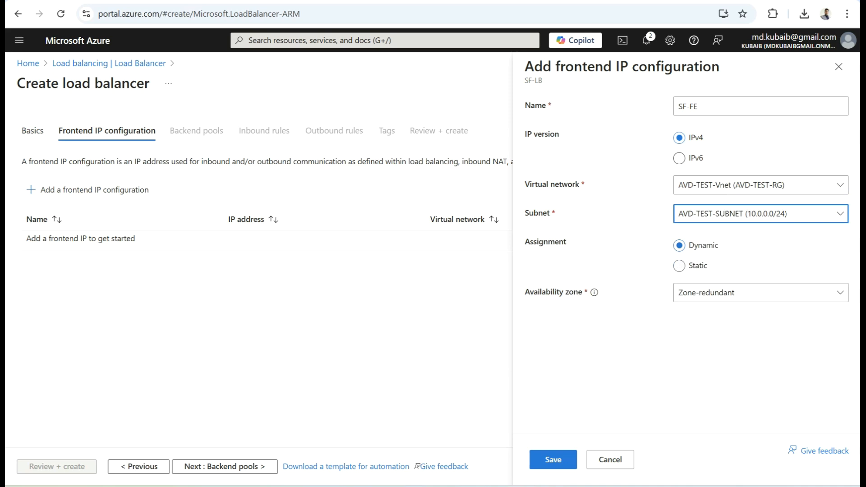
# Give the frontend the static IP address 10.0.0.20 with zone-redundant availability and save the configuration
pyautogui.click(748, 266)
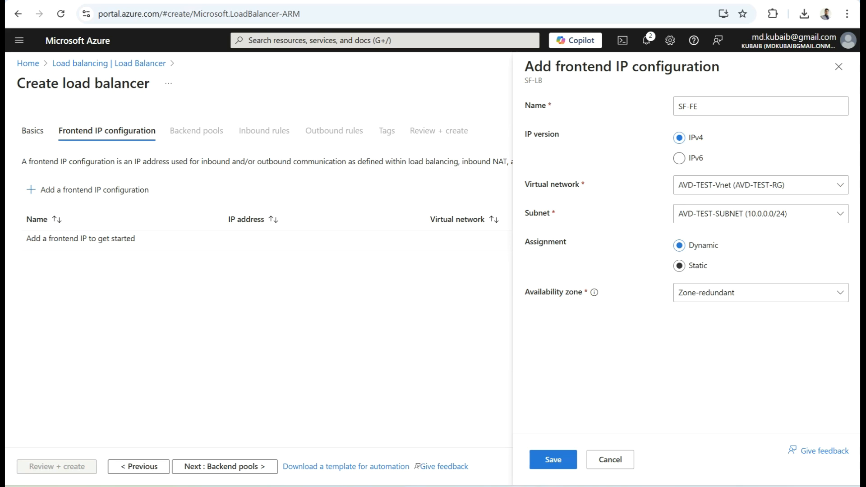
pyautogui.click(679, 265)
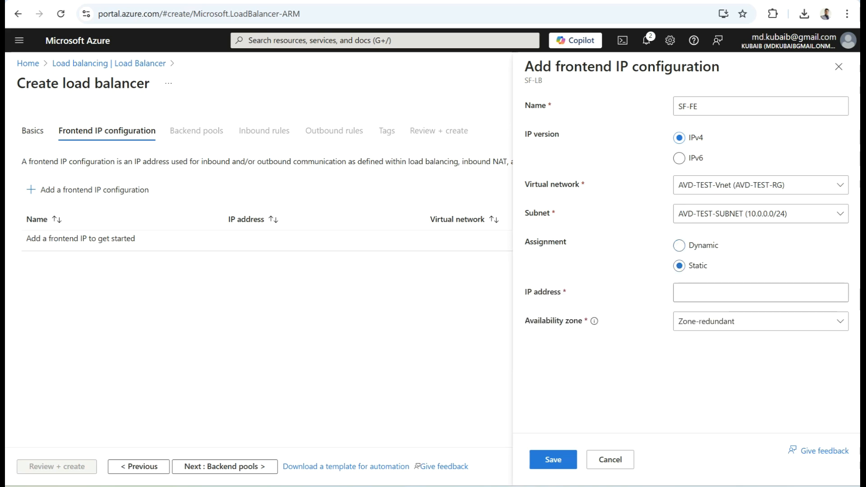
pyautogui.click(760, 292)
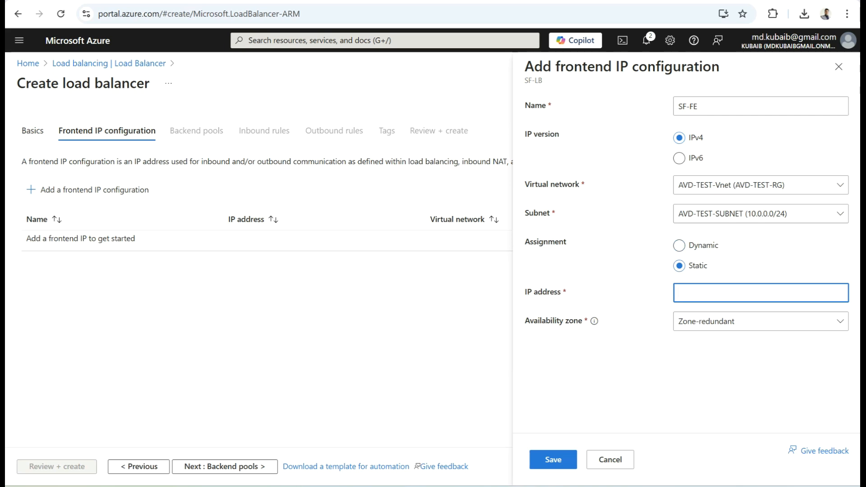
pyautogui.click(761, 292)
pyautogui.write('10.0.0.20')
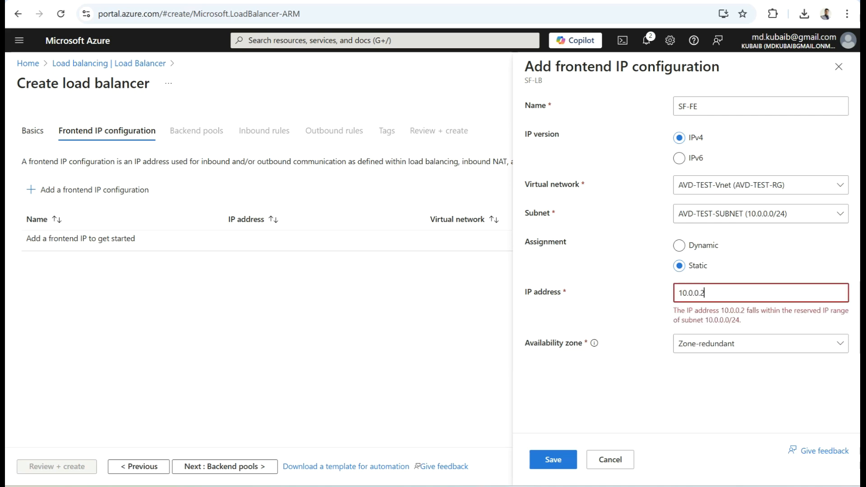
pyautogui.moveTo(712, 293); pyautogui.dragTo(676, 293)
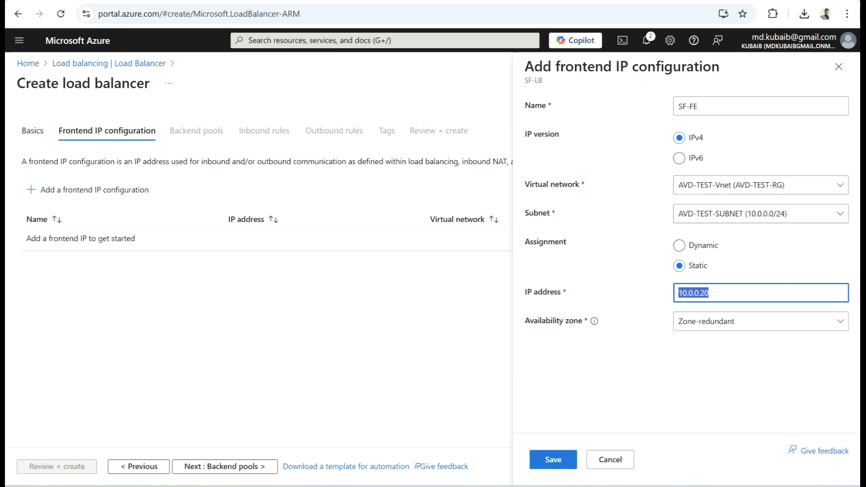
pyautogui.click(766, 255)
pyautogui.click(761, 321)
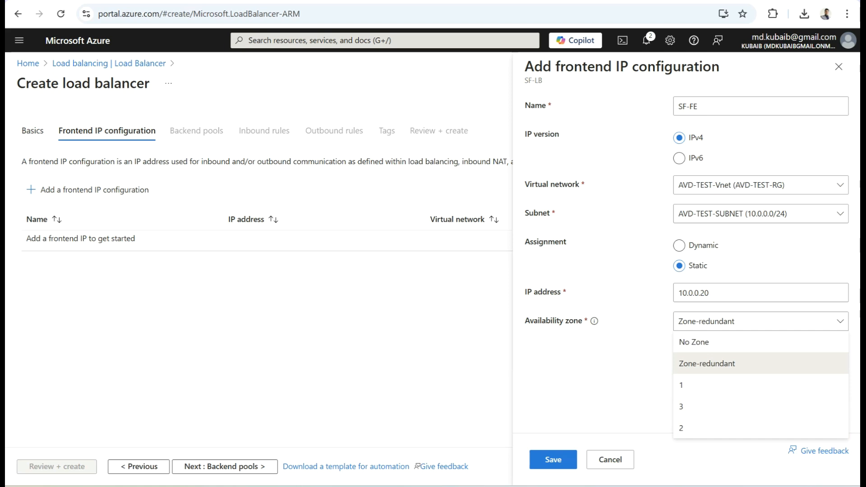
pyautogui.click(706, 364)
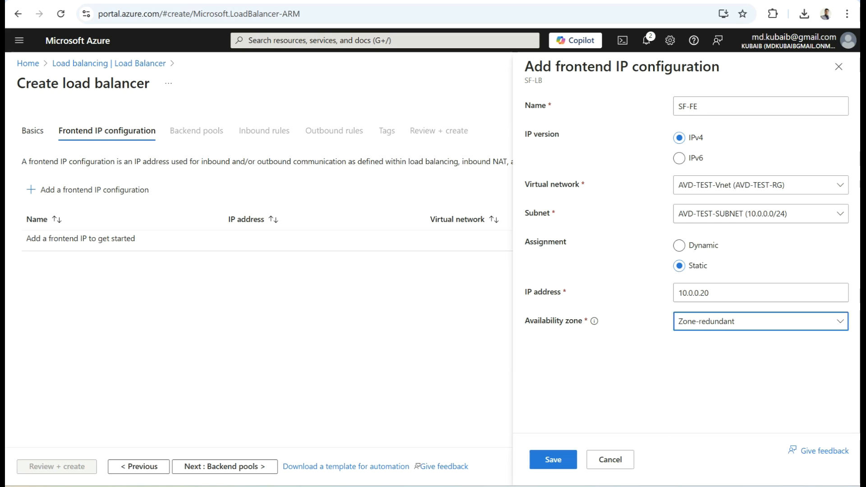
pyautogui.click(565, 459)
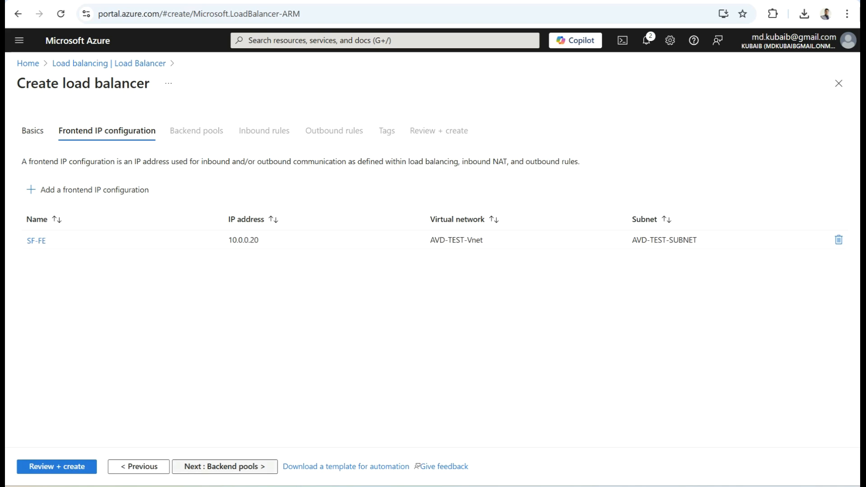
# Create a NIC-based backend pool named SF-BE containing the virtual machines SF-VM and SF-02, and save it
pyautogui.click(224, 466)
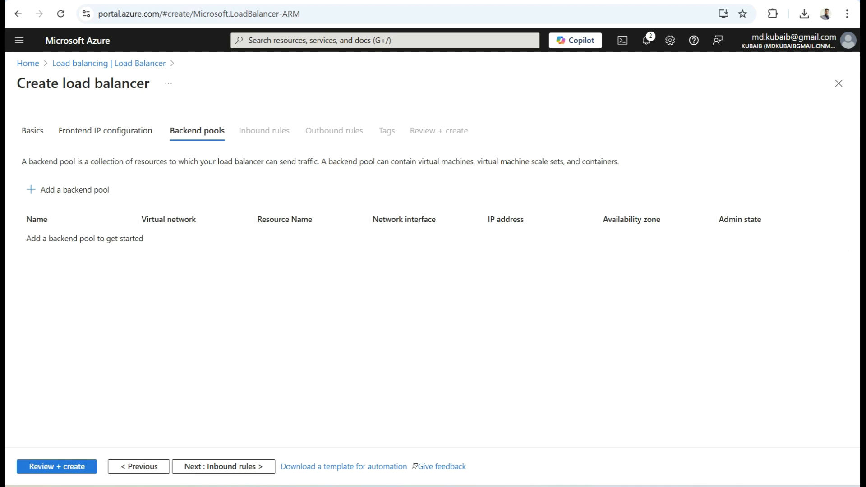
pyautogui.click(67, 189)
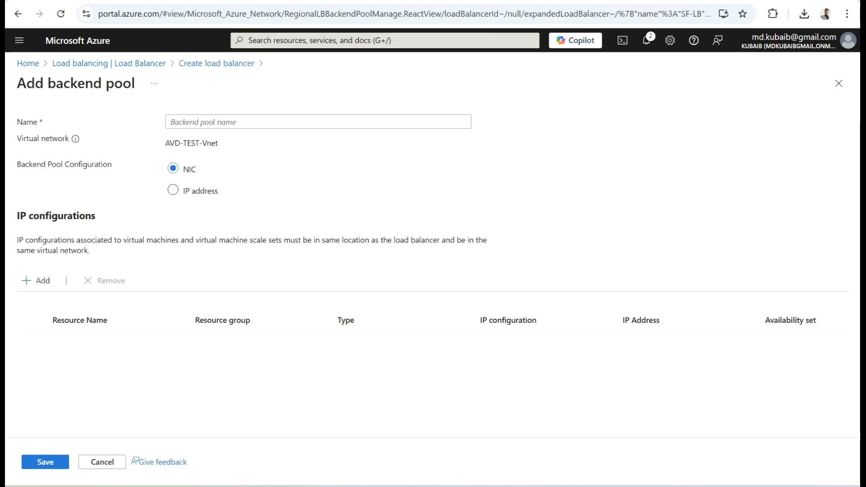
pyautogui.click(317, 122)
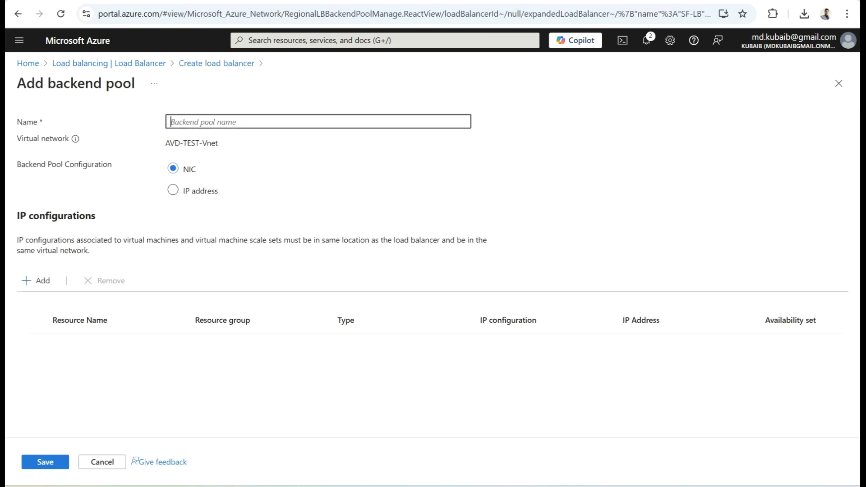
pyautogui.write('SF-BE')
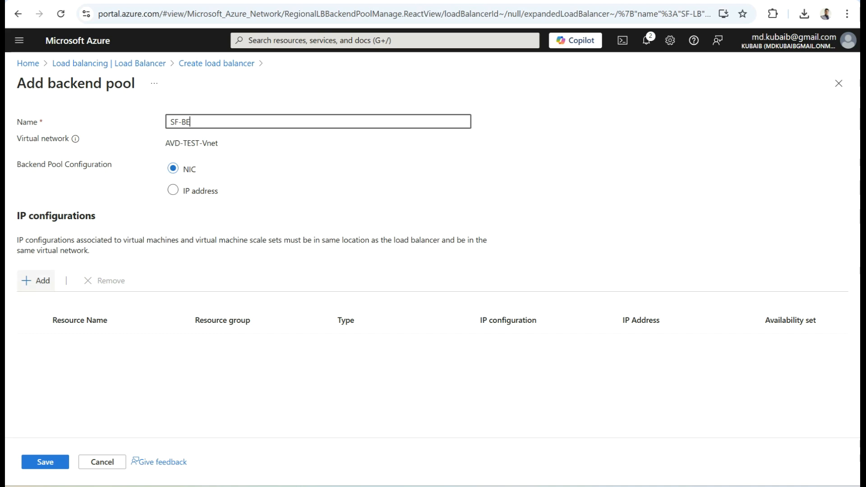
pyautogui.click(36, 280)
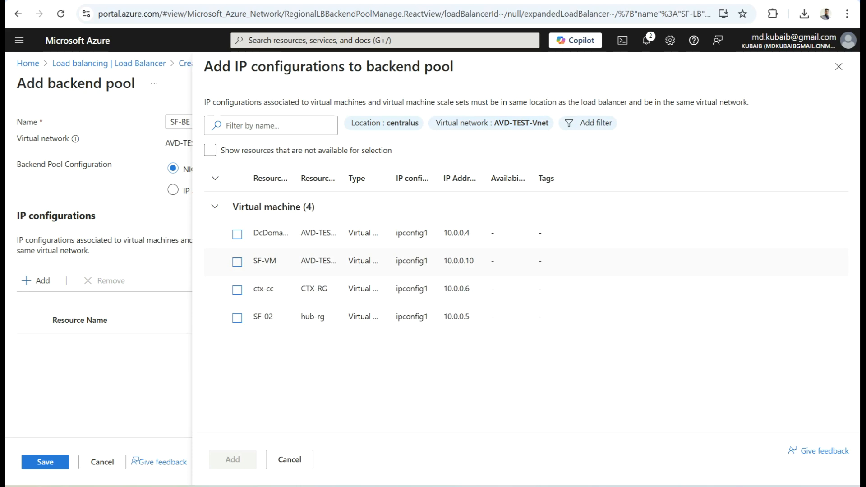
pyautogui.click(237, 261)
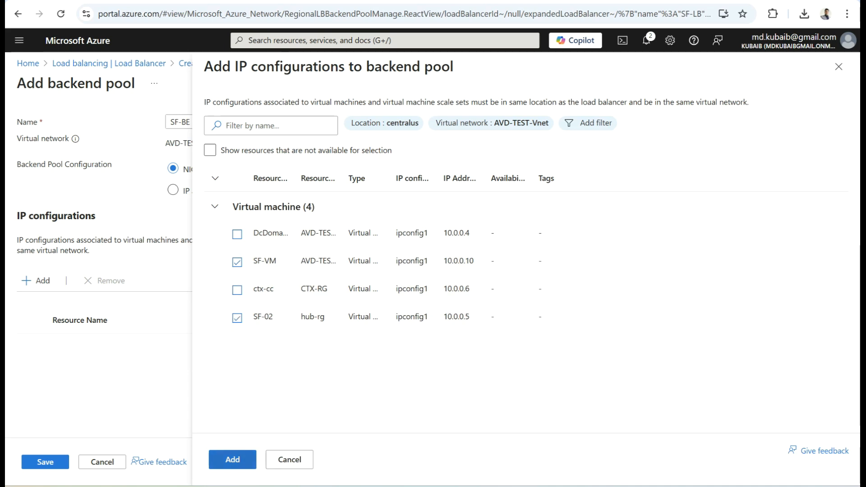
pyautogui.click(232, 459)
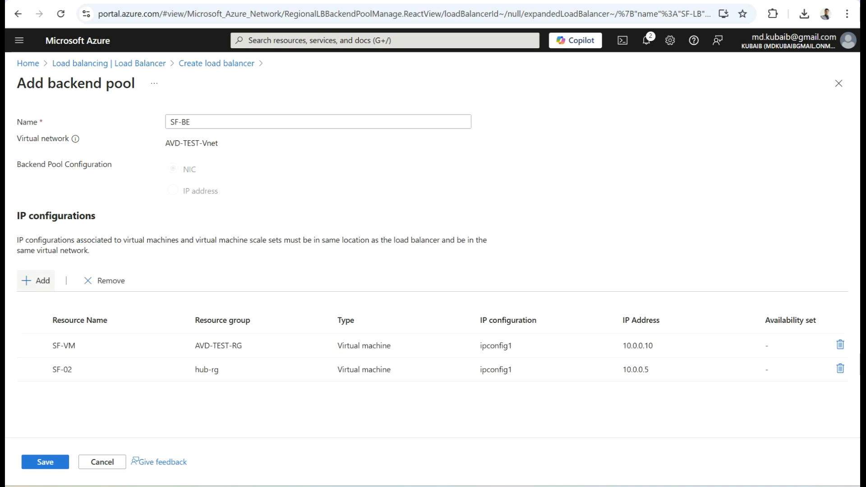
pyautogui.click(43, 461)
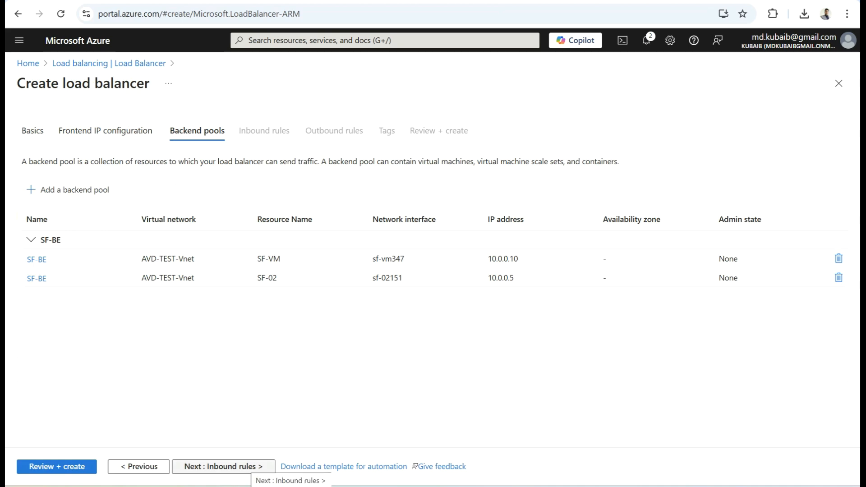
# Start an inbound load balancing rule named SF-LBRULE using frontend SF-FE (10.0.0.20) and backend pool SF-BE
pyautogui.click(253, 466)
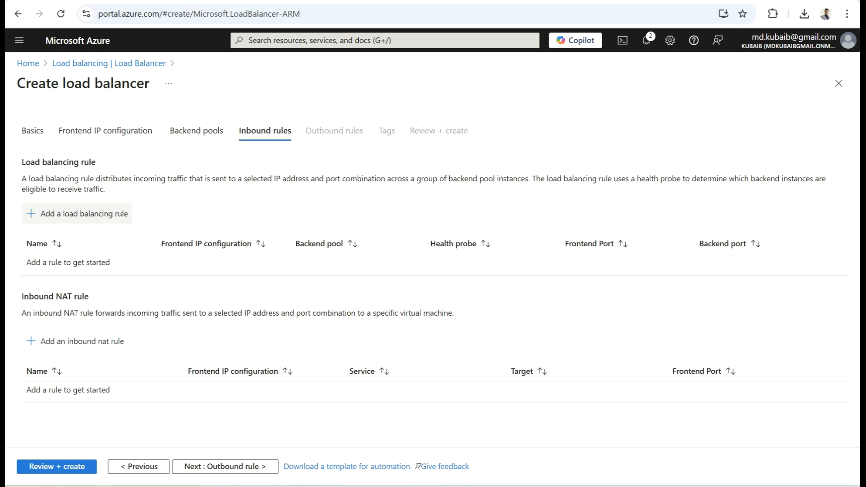
pyautogui.click(76, 213)
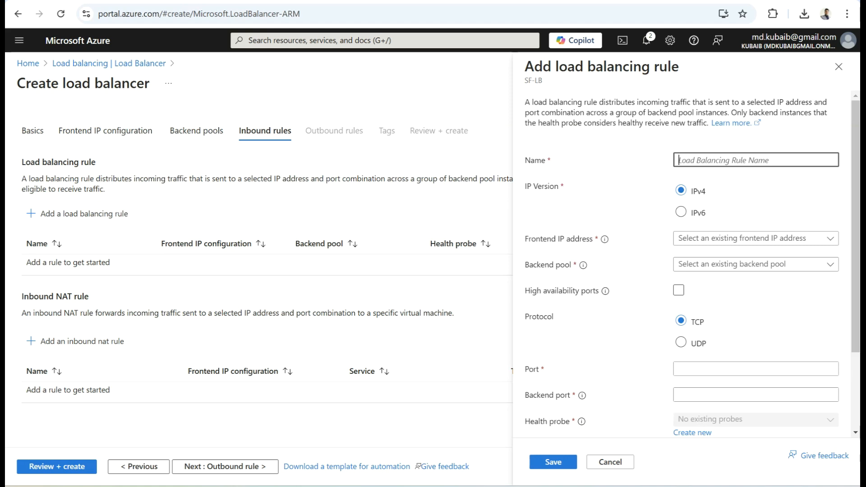
pyautogui.write('SF-')
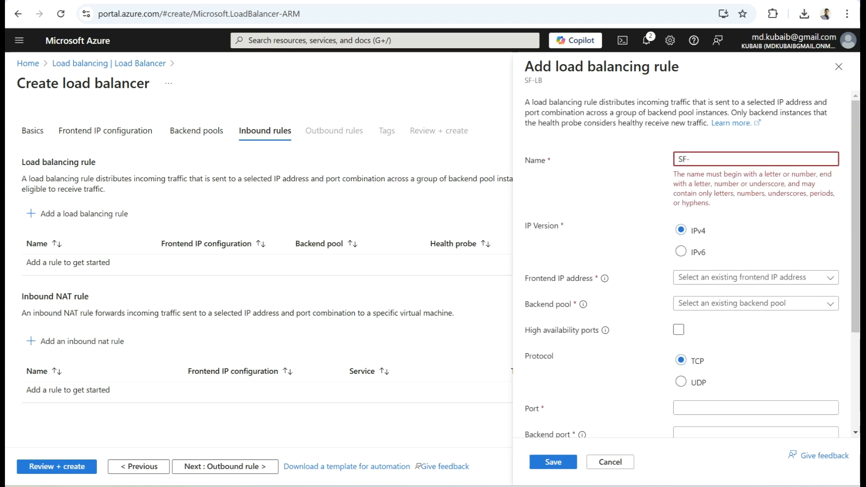
pyautogui.write('LBRULE')
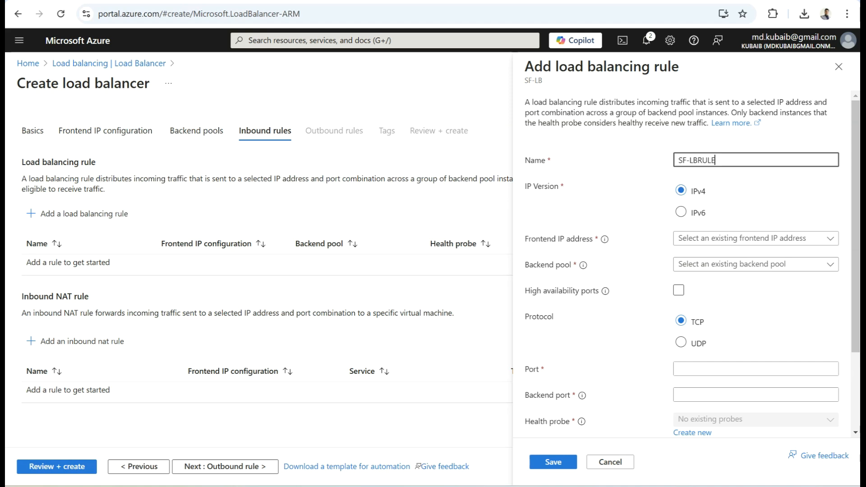
pyautogui.click(755, 239)
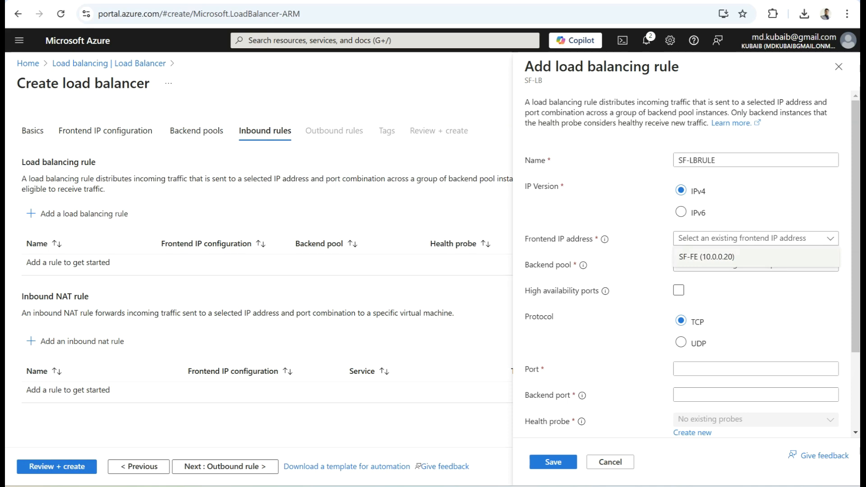
pyautogui.click(739, 256)
pyautogui.click(756, 265)
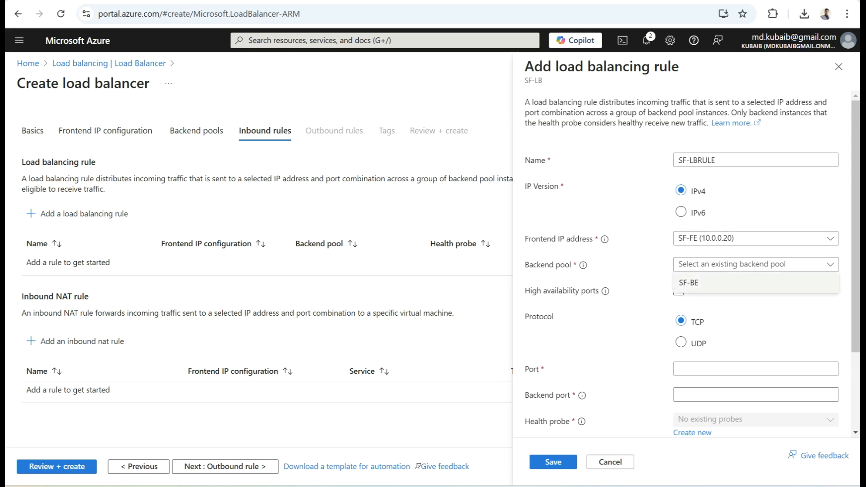
pyautogui.click(739, 282)
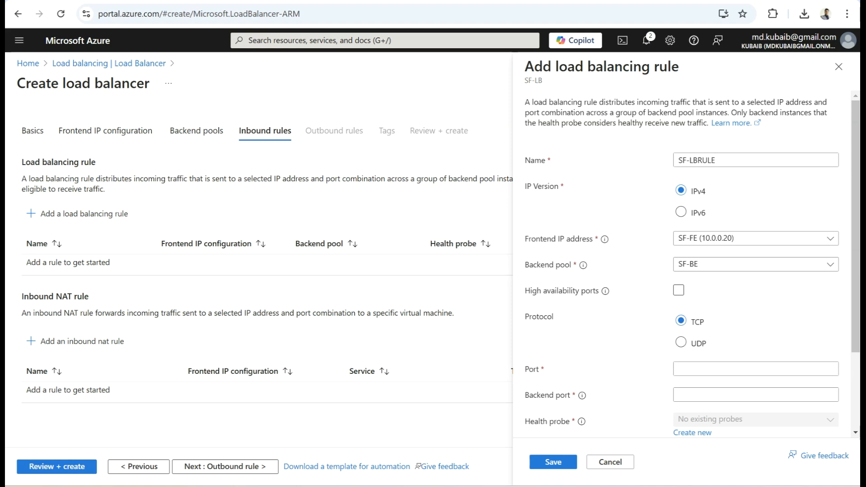
# Set both the port and the backend port of the SF-LBRULE rule to 443
pyautogui.moveTo(605, 291)
pyautogui.scroll(-1, 681, 261)
pyautogui.scroll(-1, 755, 265)
pyautogui.click(755, 265)
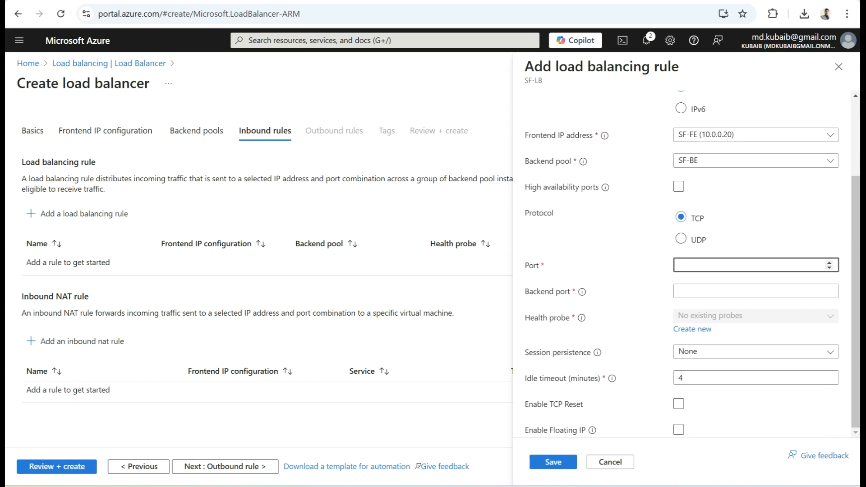
pyautogui.write('443')
pyautogui.click(748, 291)
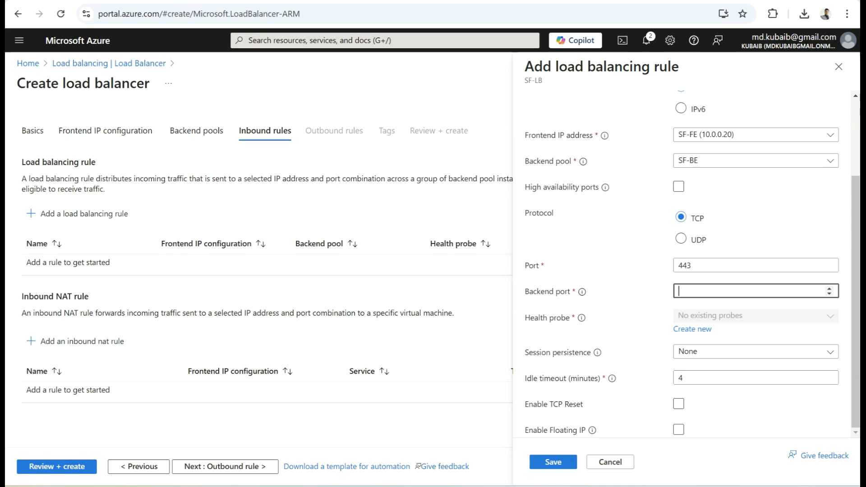
pyautogui.write('443')
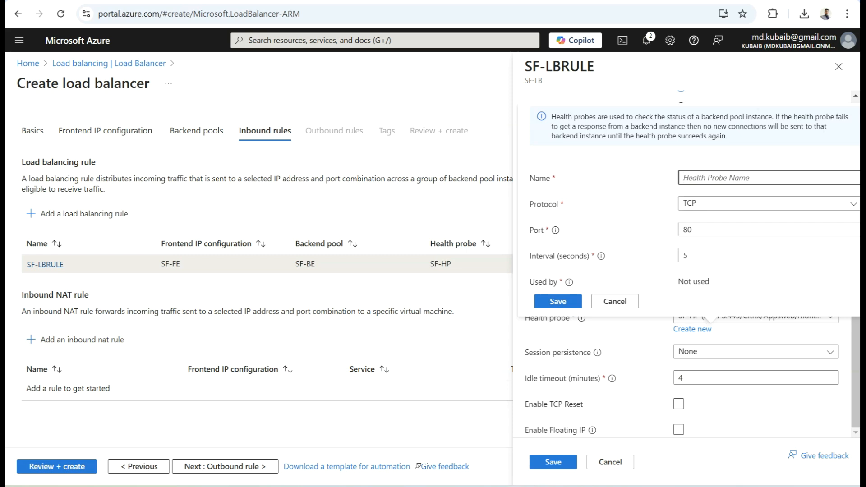
# Create and save a health probe named SF-Monitor using HTTPS on port 443 with path /Citrix/appsWeb/monitor.txt
pyautogui.write('SF-')
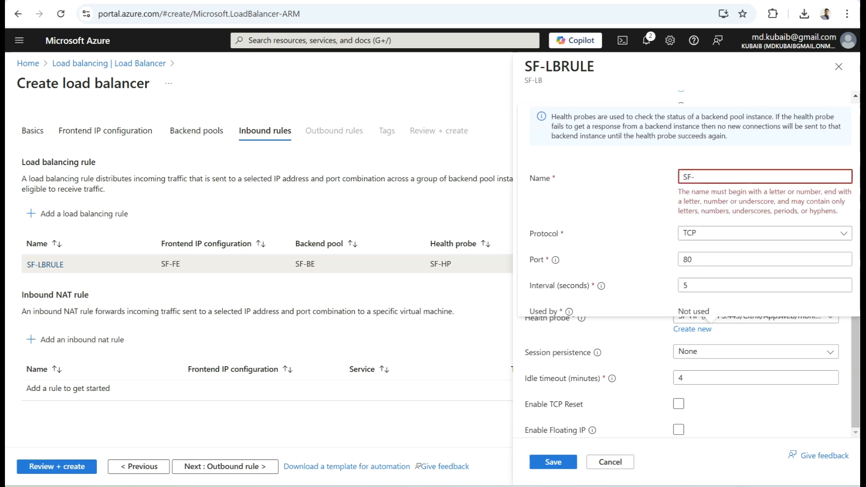
pyautogui.write('Monitor')
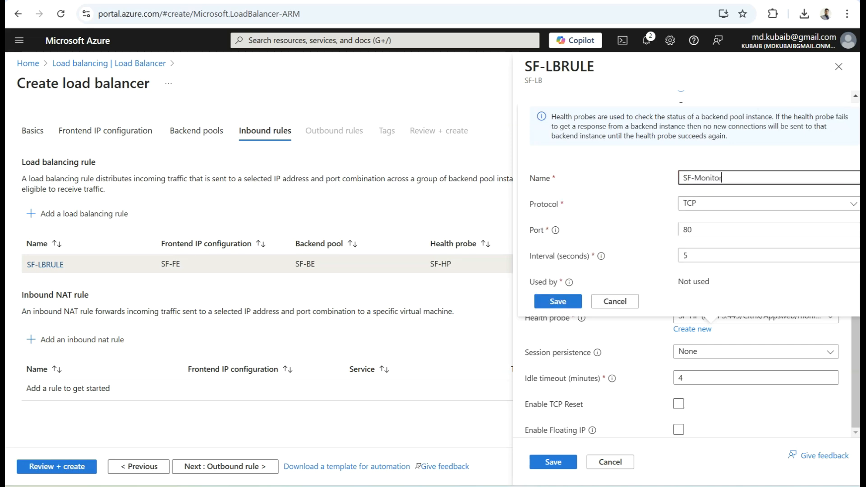
pyautogui.click(739, 203)
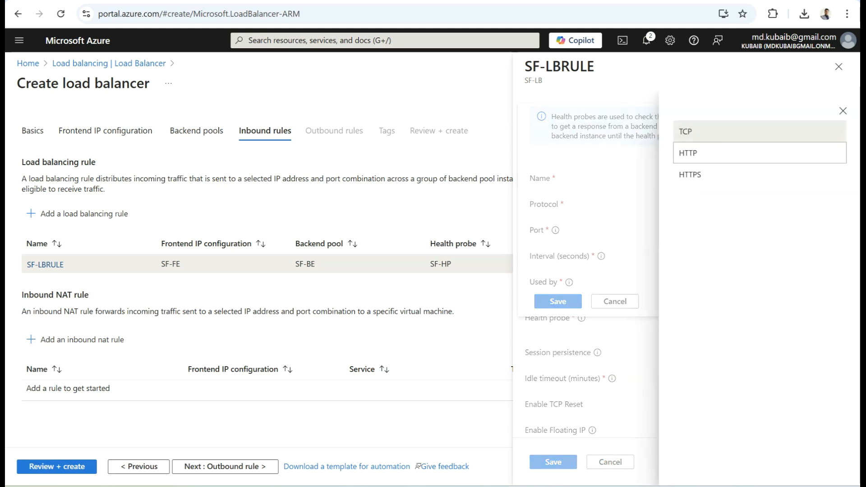
pyautogui.click(721, 175)
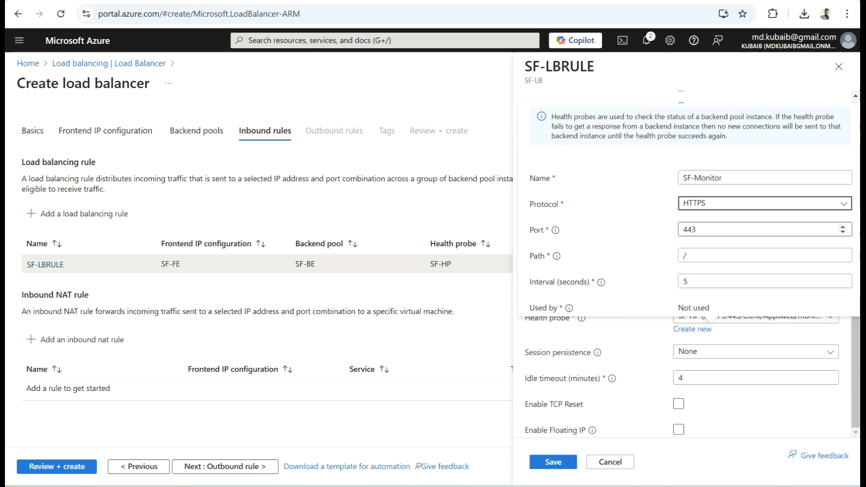
pyautogui.click(730, 256)
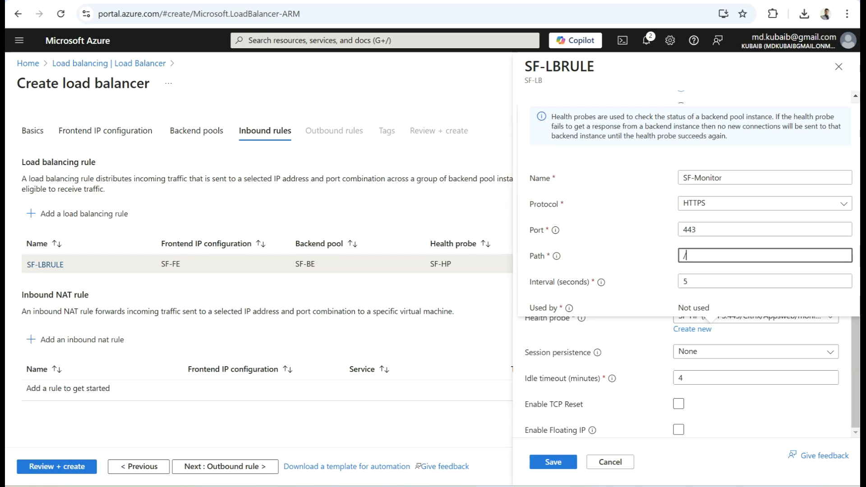
pyautogui.write('Citrix/appsWeb/monitor.txt')
pyautogui.scroll(-1, 765, 229)
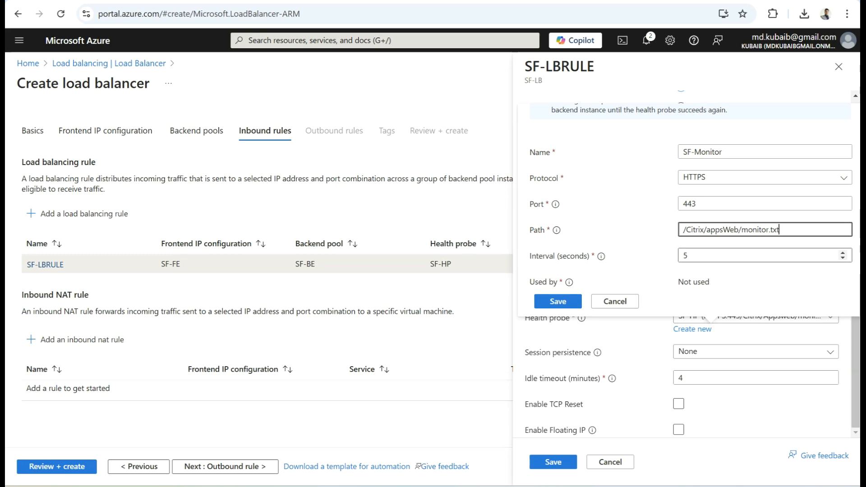
pyautogui.click(558, 301)
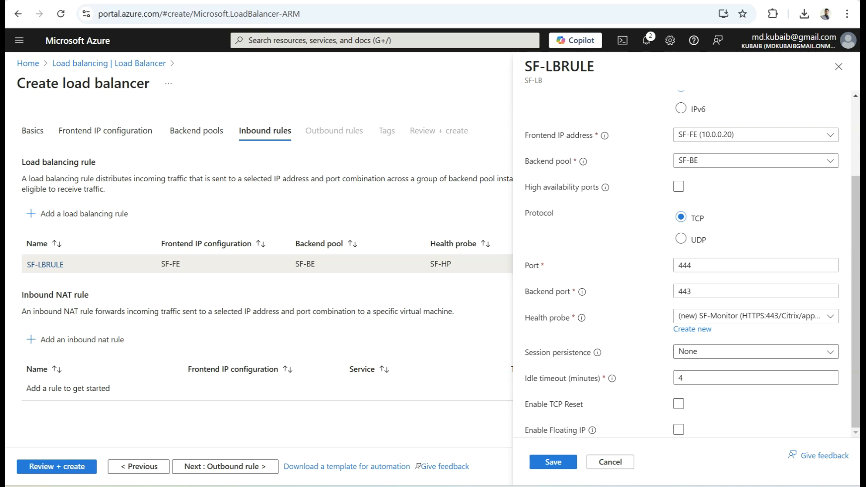
# Set the rule's session persistence to Client IP and its idle timeout to 4 minutes, and save the rule
pyautogui.click(755, 351)
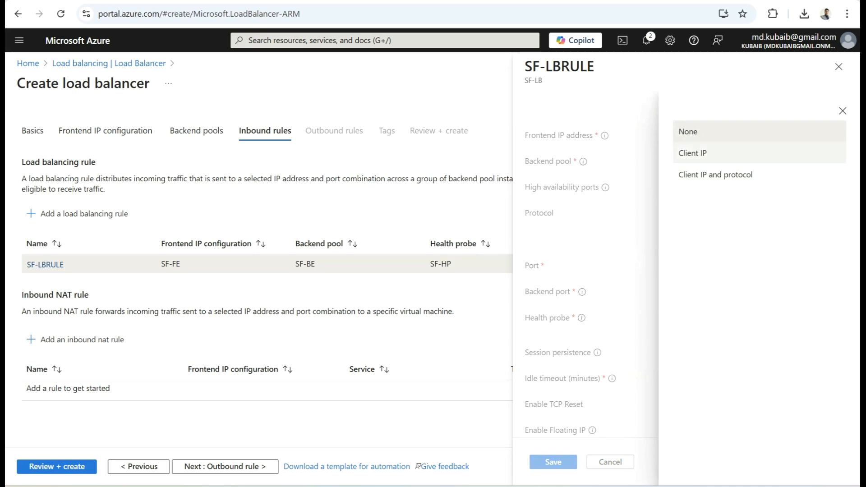
pyautogui.click(693, 154)
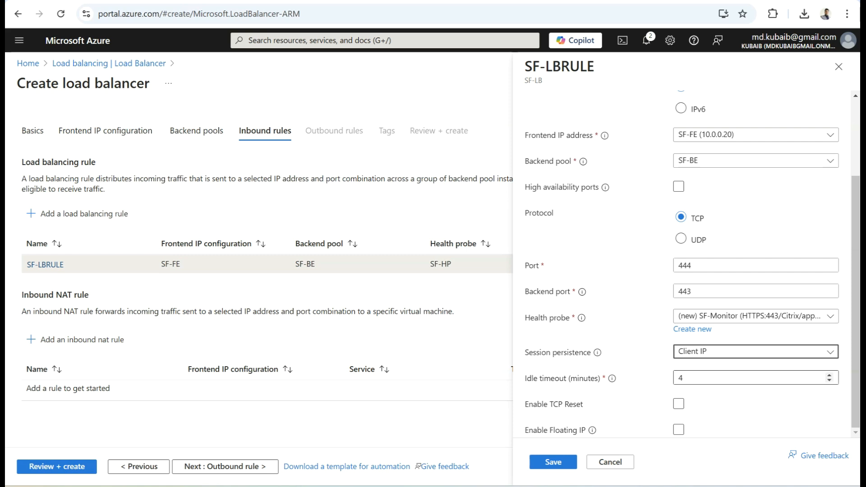
pyautogui.press('Tab')
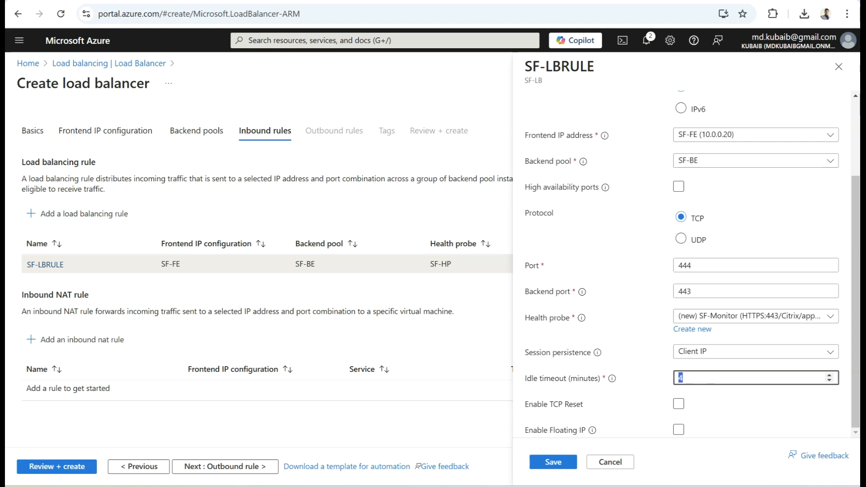
pyautogui.write('2')
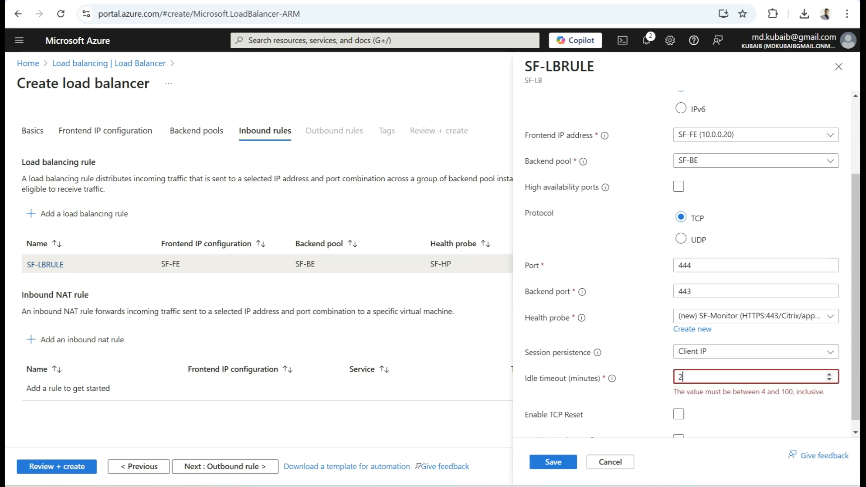
pyautogui.doubleClick(680, 377)
pyautogui.write('5')
pyautogui.press('BackSpace')
pyautogui.write('4')
pyautogui.click(678, 404)
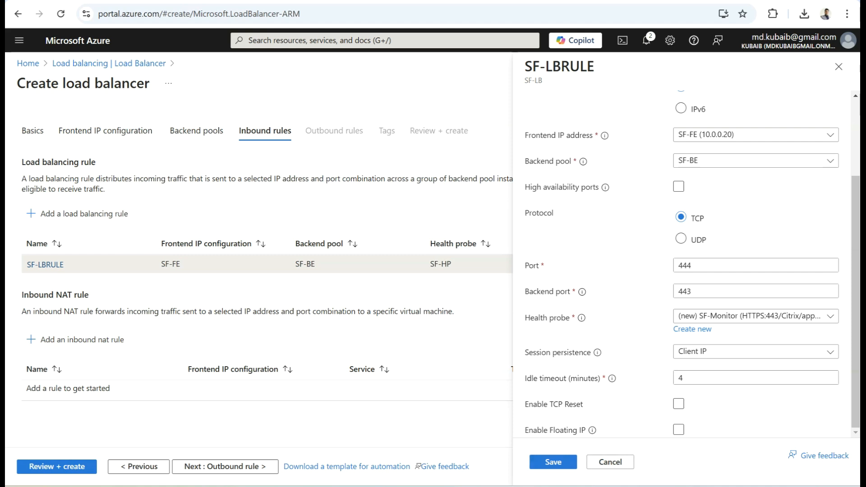
pyautogui.click(553, 462)
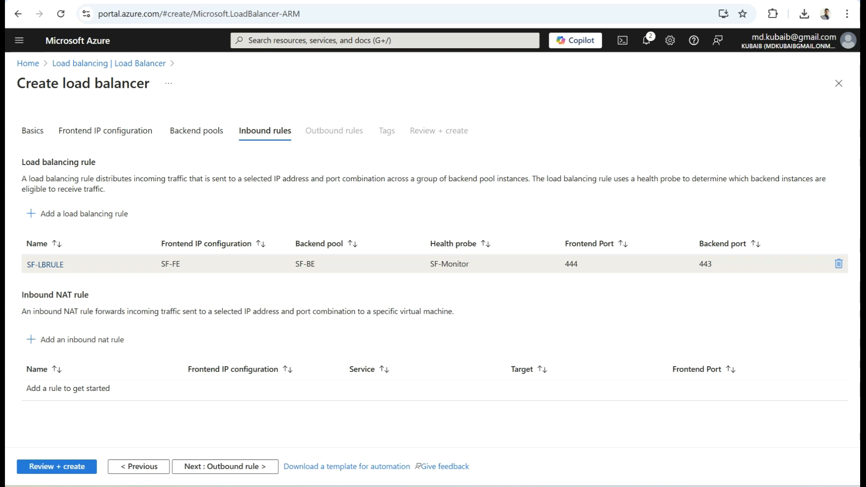
# Skip the outbound rules, review the SF-LB configuration and deploy the load balancer
pyautogui.click(225, 466)
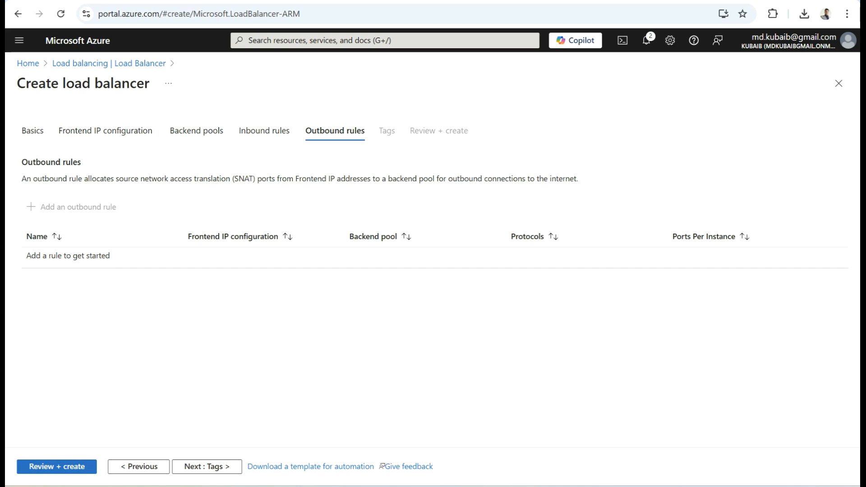
pyautogui.click(57, 466)
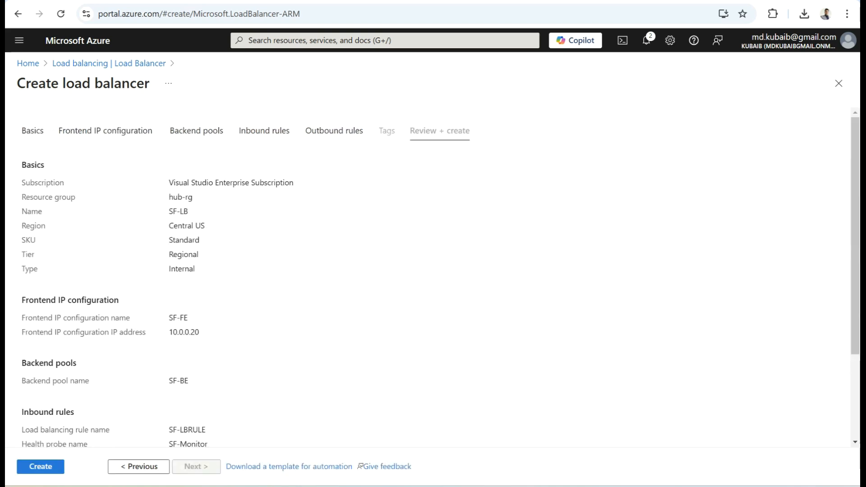
pyautogui.scroll(-3, 428, 278)
pyautogui.click(41, 466)
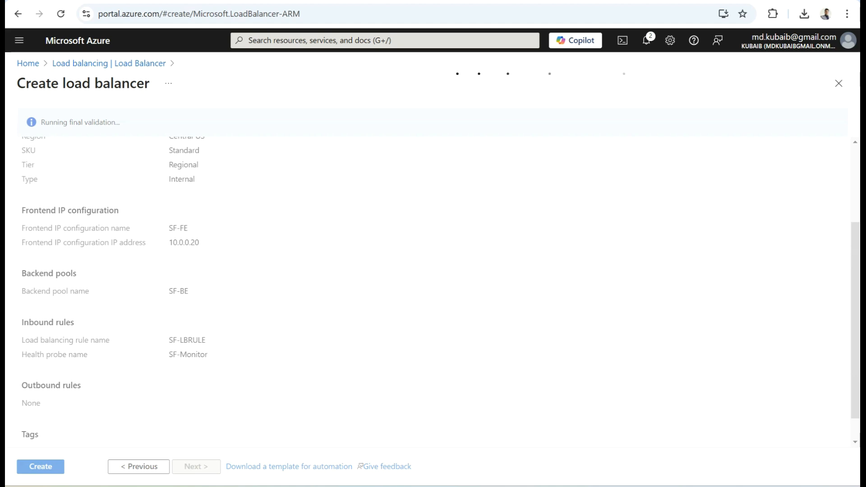
pyautogui.moveTo(45, 122); pyautogui.dragTo(116, 122)
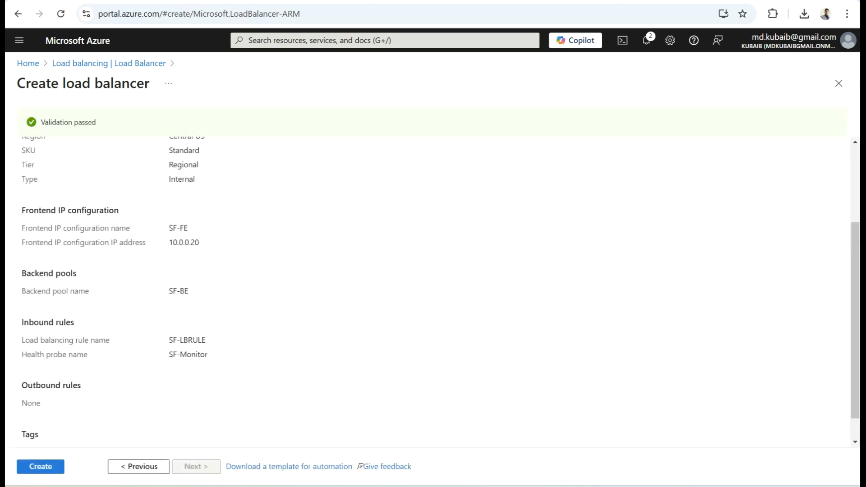
pyautogui.click(41, 467)
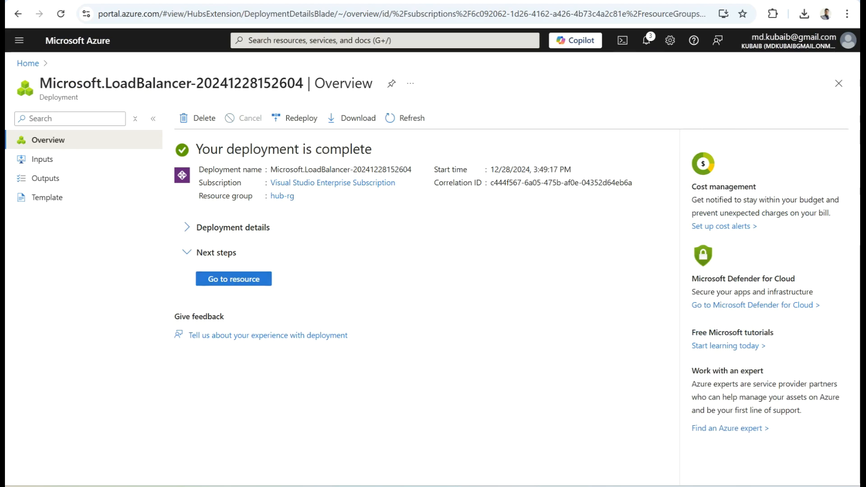
# Open the deployed SF-LB load balancer and check the IP address in its frontend IP configuration
pyautogui.click(385, 41)
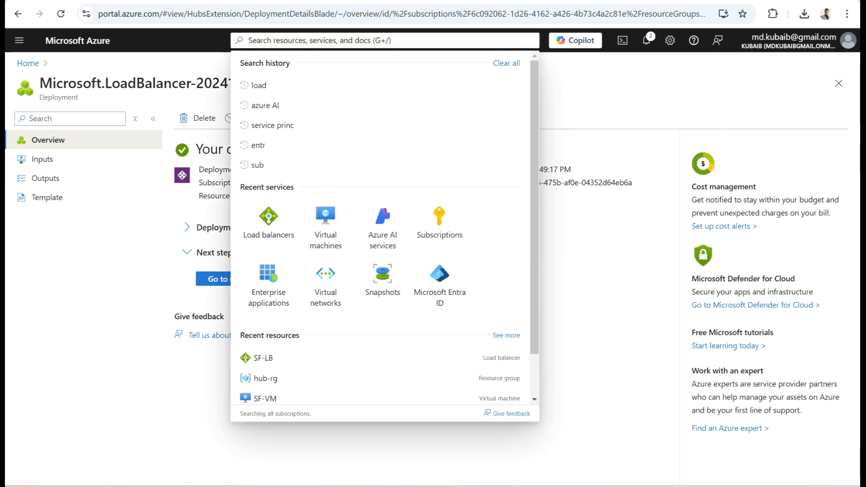
pyautogui.click(268, 223)
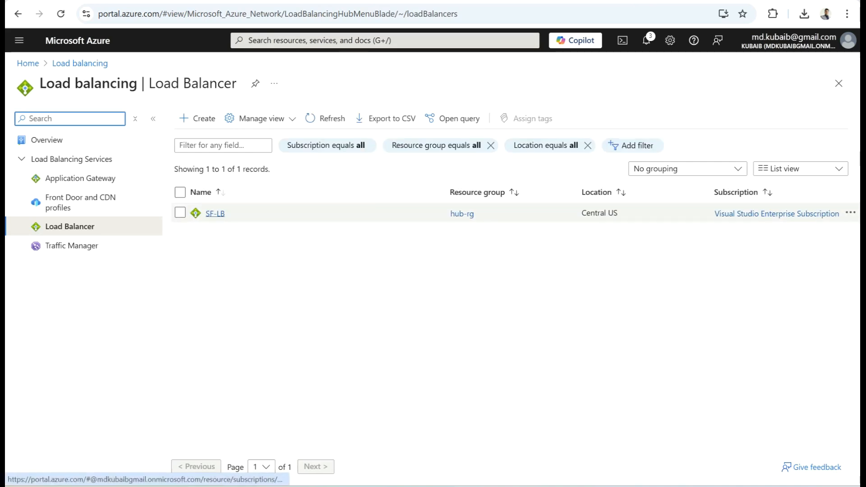
pyautogui.click(215, 213)
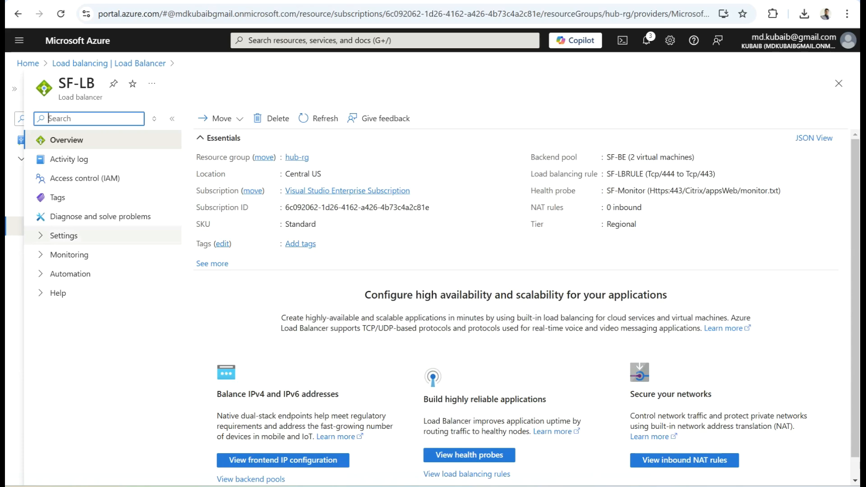
pyautogui.click(63, 236)
pyautogui.click(109, 255)
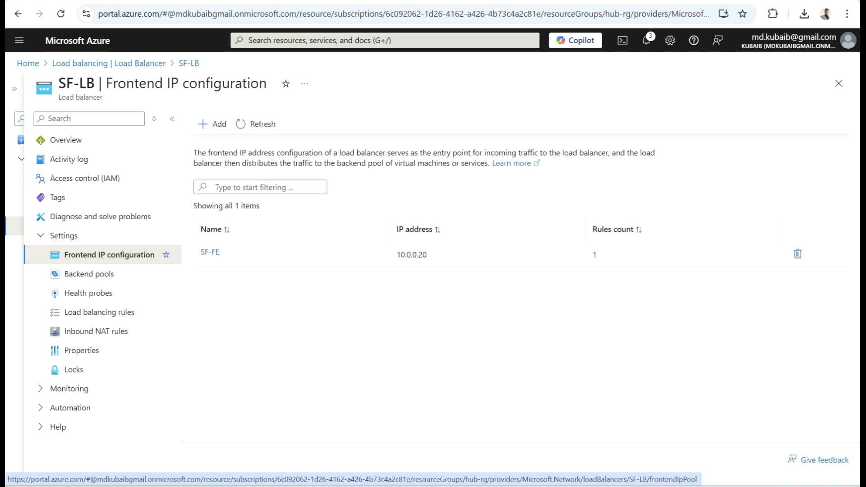
pyautogui.moveTo(426, 254); pyautogui.dragTo(396, 255)
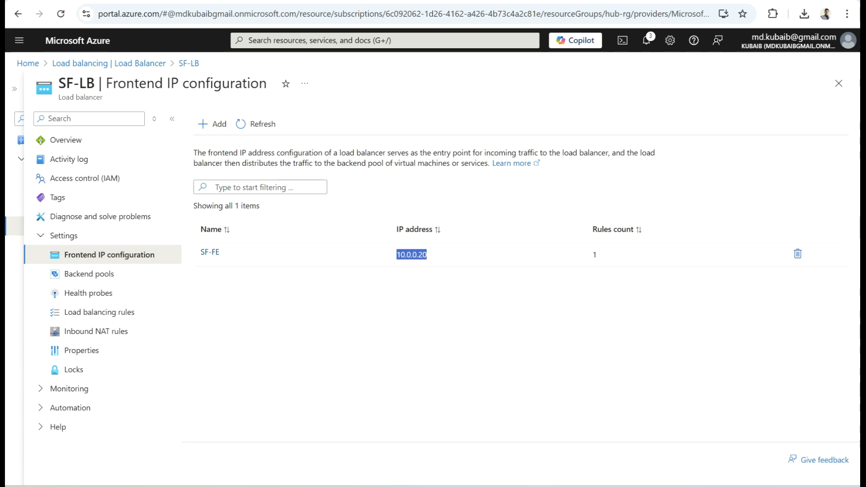
# Review the backend pools, the health probe's port and path, and the load balancing rules of SF-LB
pyautogui.click(90, 274)
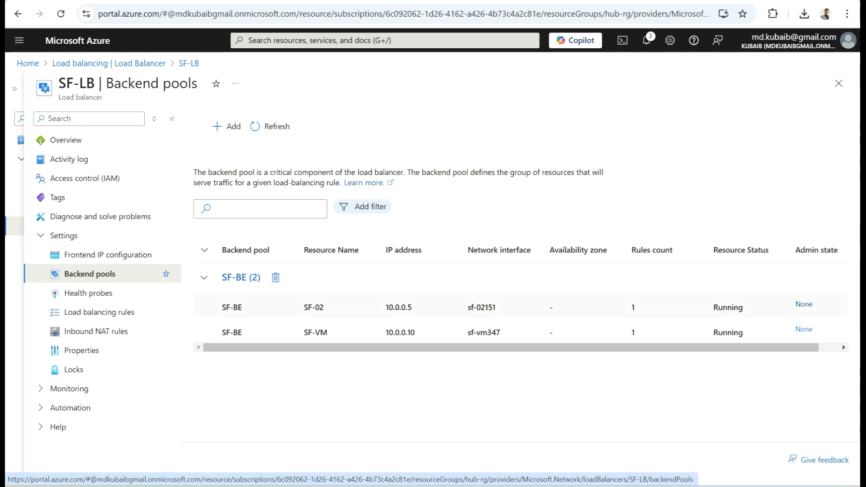
pyautogui.click(89, 293)
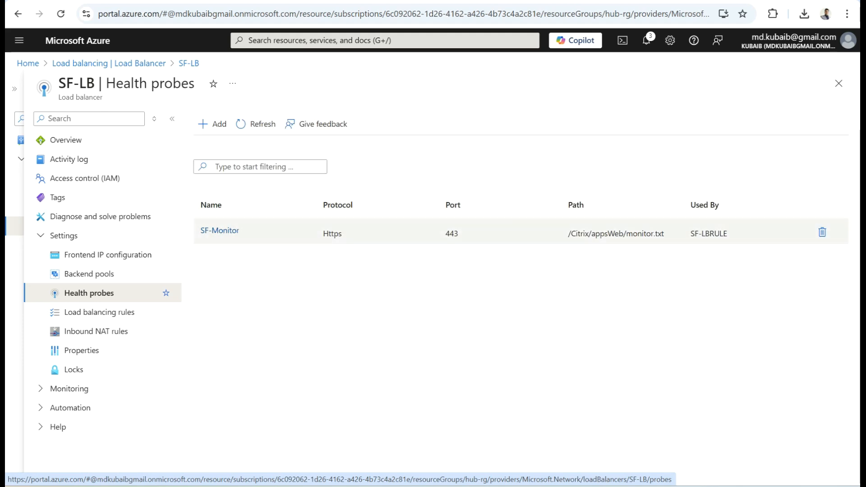
pyautogui.moveTo(568, 233); pyautogui.dragTo(663, 233)
pyautogui.doubleClick(451, 233)
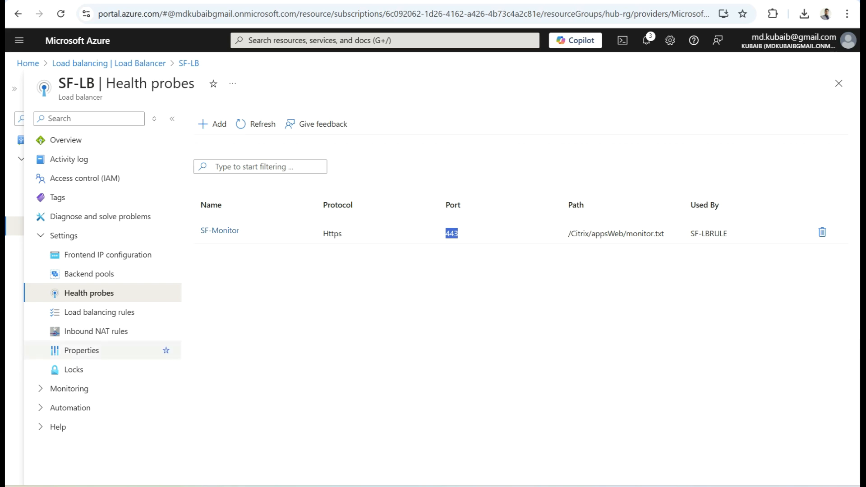
pyautogui.click(99, 312)
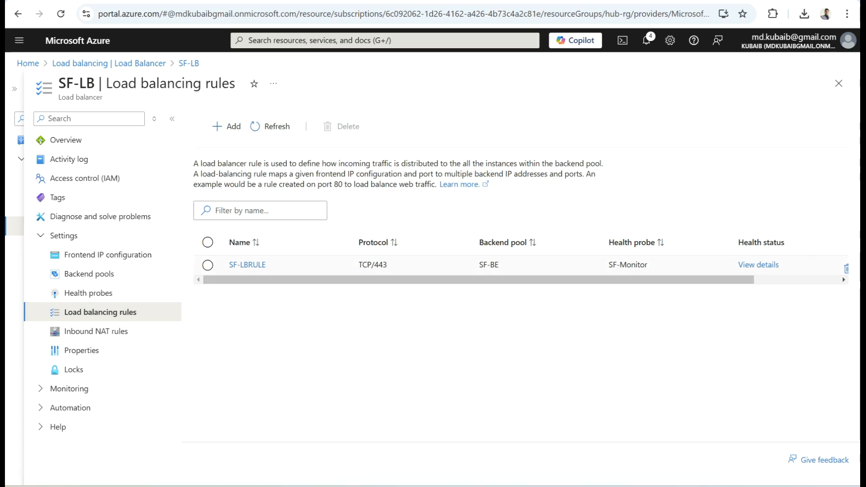
pyautogui.hscroll(1, 521, 265)
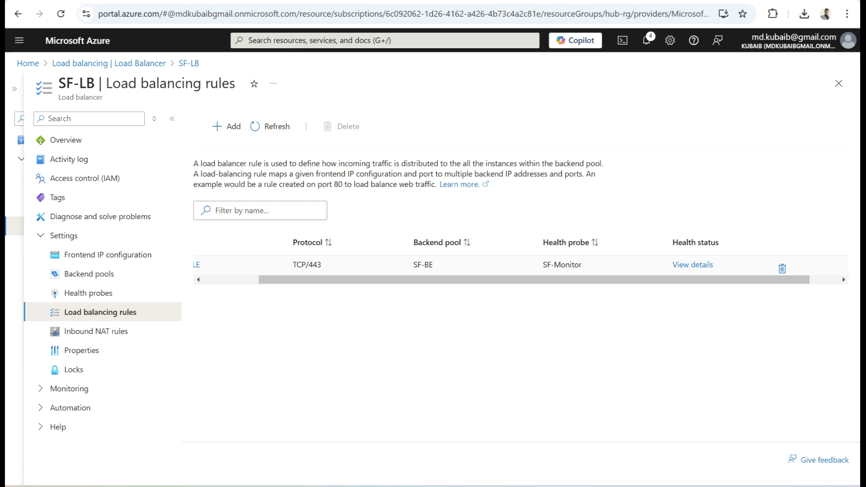
# Open the monitoring insights of SF-LB and examine how the frontend, rule, backend pool and virtual machines connect
pyautogui.click(69, 388)
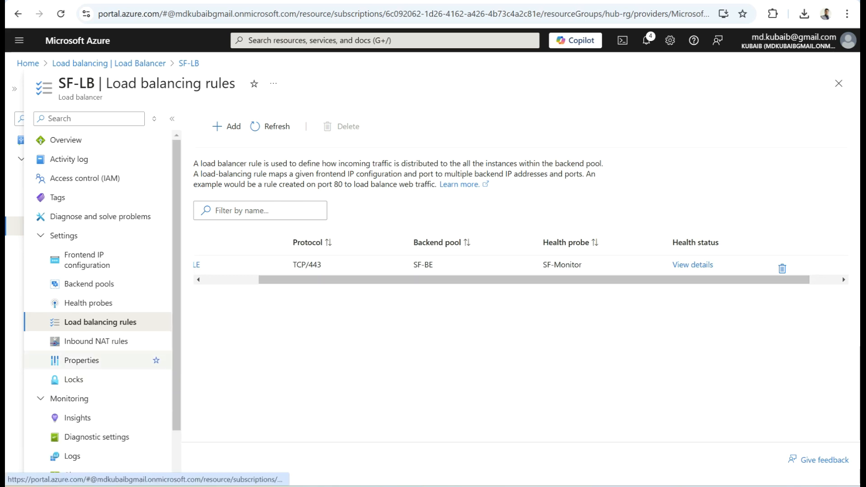
pyautogui.scroll(-2, 90, 379)
pyautogui.click(78, 362)
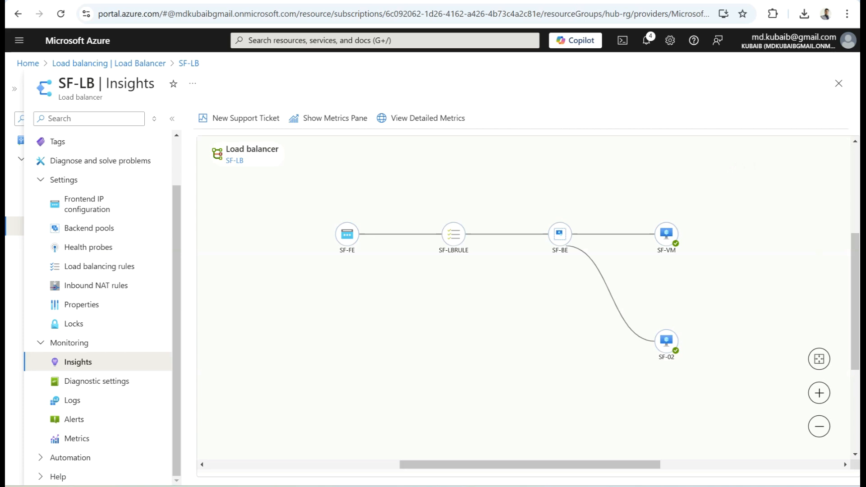
pyautogui.moveTo(453, 234)
pyautogui.moveTo(560, 234)
pyautogui.click(819, 392)
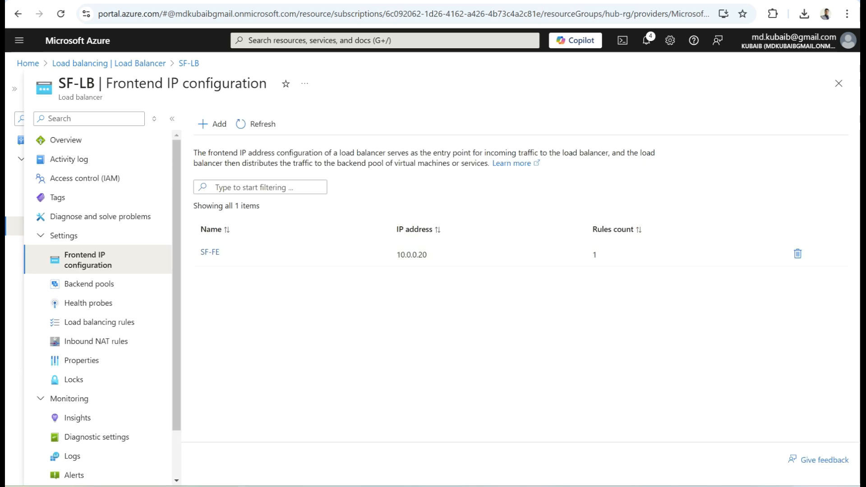
# Switch to DNS Manager and start a new host record in the avdbuzz.site zone named sfweb with IP address 10.0.0.20
pyautogui.moveTo(426, 254); pyautogui.dragTo(396, 254)
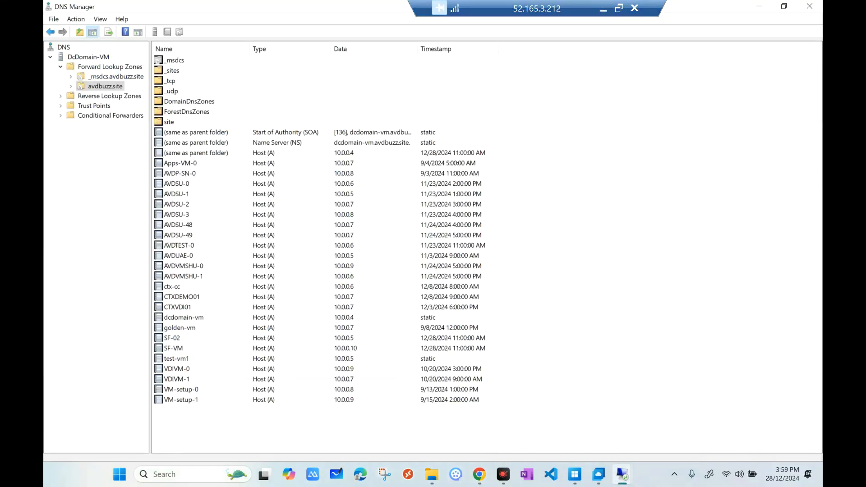
pyautogui.press('super')
pyautogui.press('super')
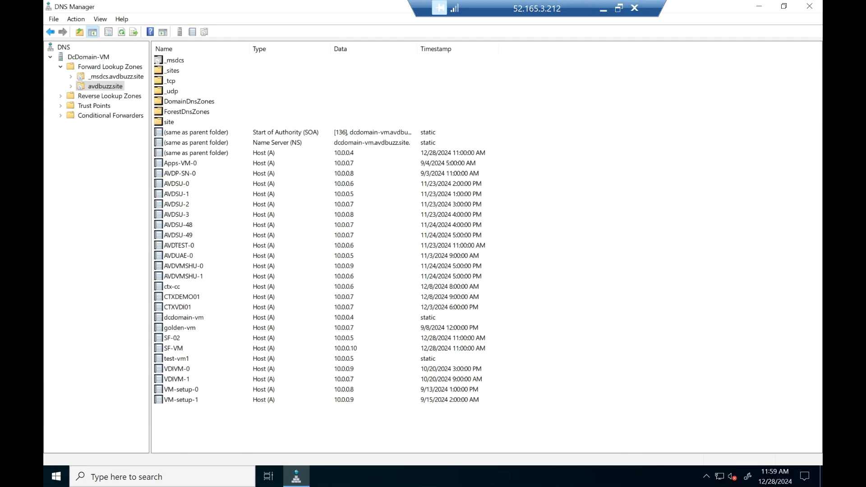
pyautogui.rightClick(637, 174)
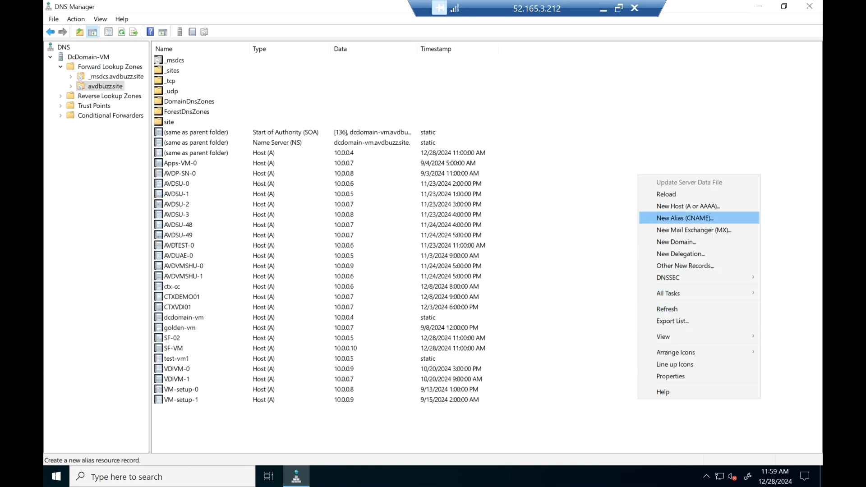
pyautogui.click(687, 206)
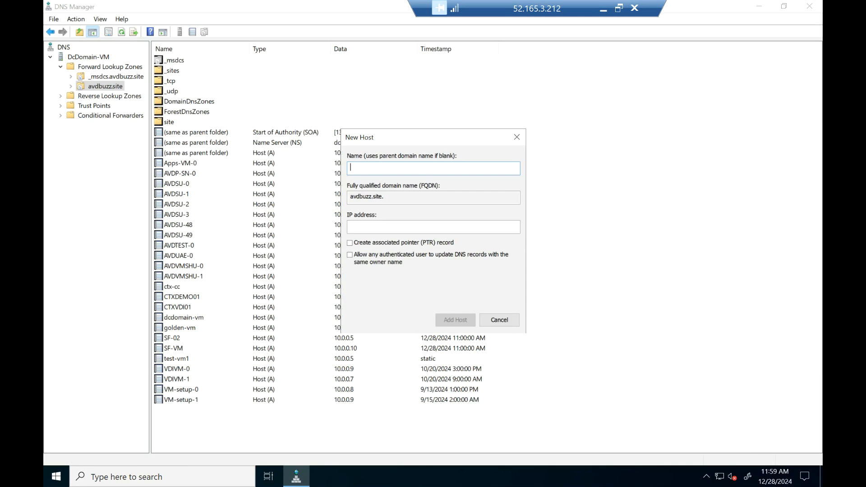
pyautogui.write('sfweb')
pyautogui.click(433, 227)
pyautogui.write('10.0')
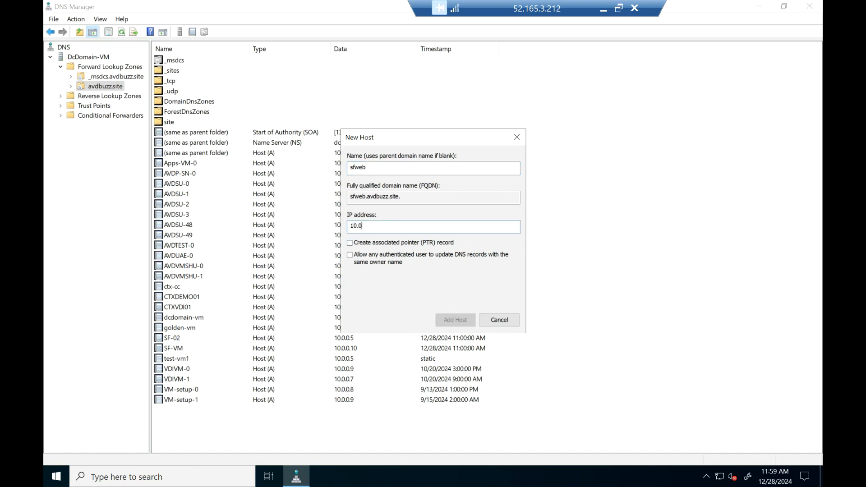
pyautogui.write('.0.20')
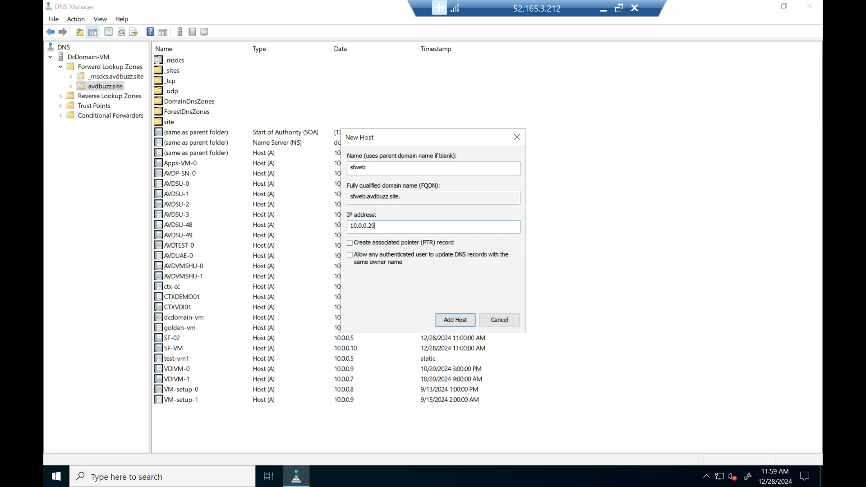
# Enable the associated PTR record and updates by any authenticated user for sfweb, and add the host to the zone
pyautogui.click(350, 255)
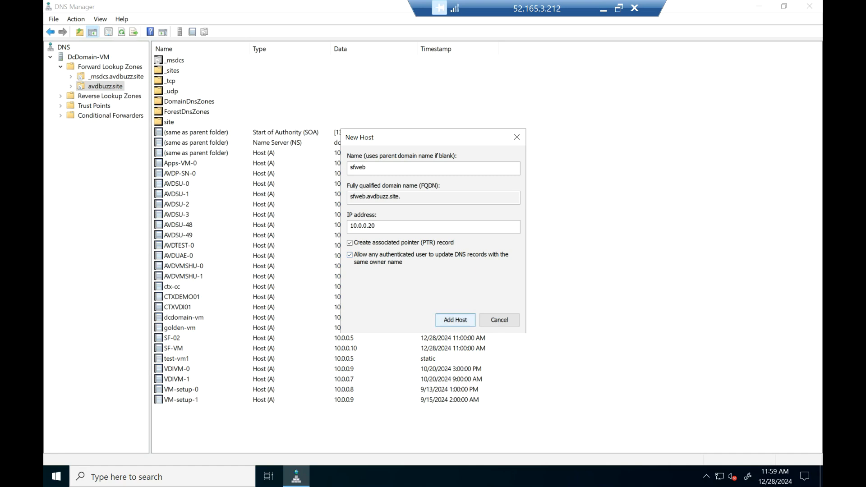
pyautogui.click(455, 320)
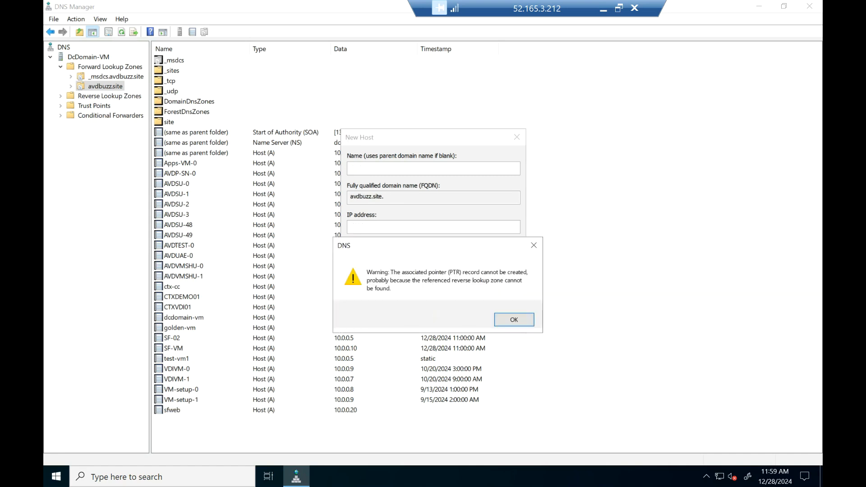
pyautogui.press('Return')
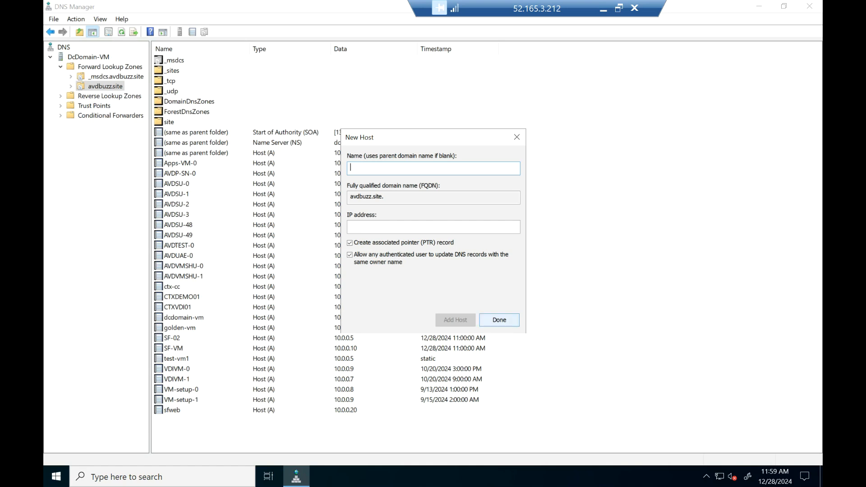
pyautogui.click(499, 320)
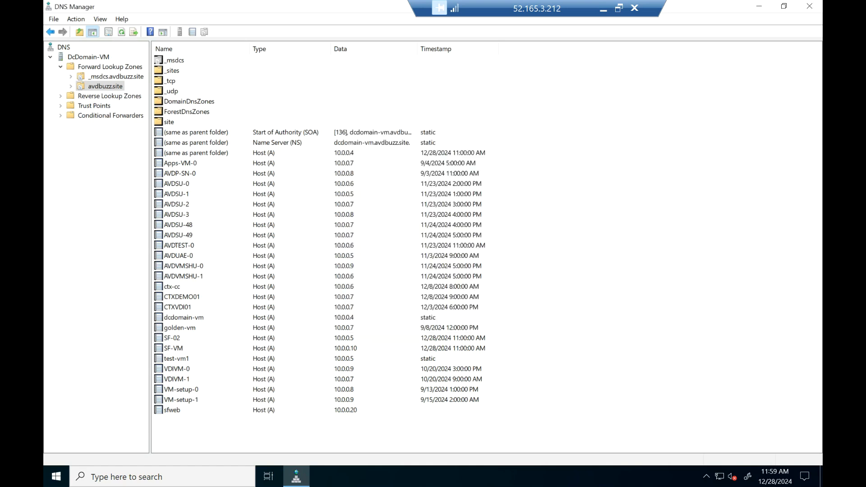
pyautogui.click(172, 409)
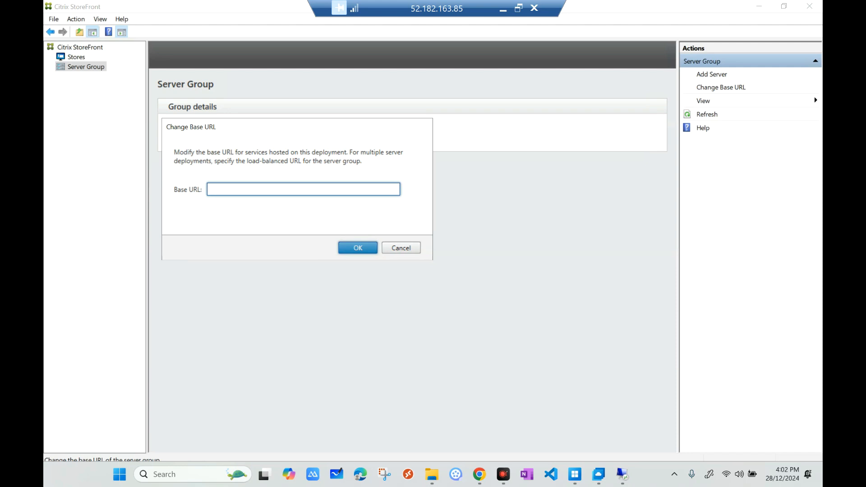
pyautogui.write('https://sfweb.avdbuzz.s')
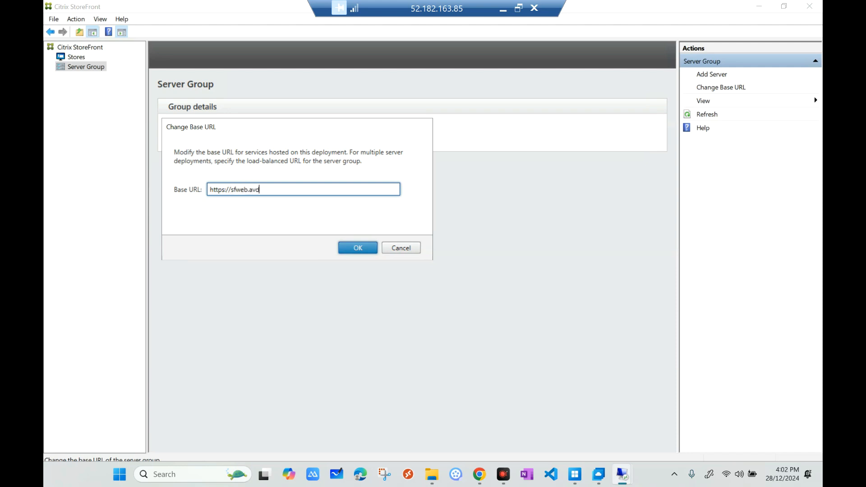
pyautogui.write('it')
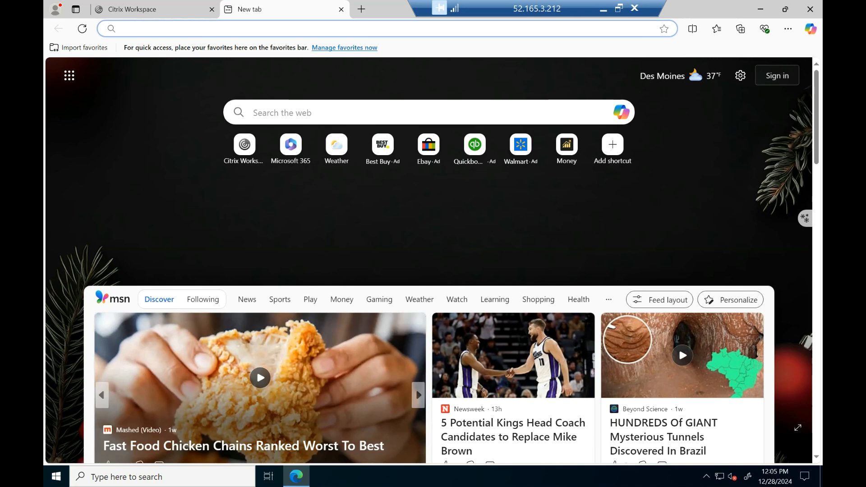
pyautogui.rightClick(271, 29)
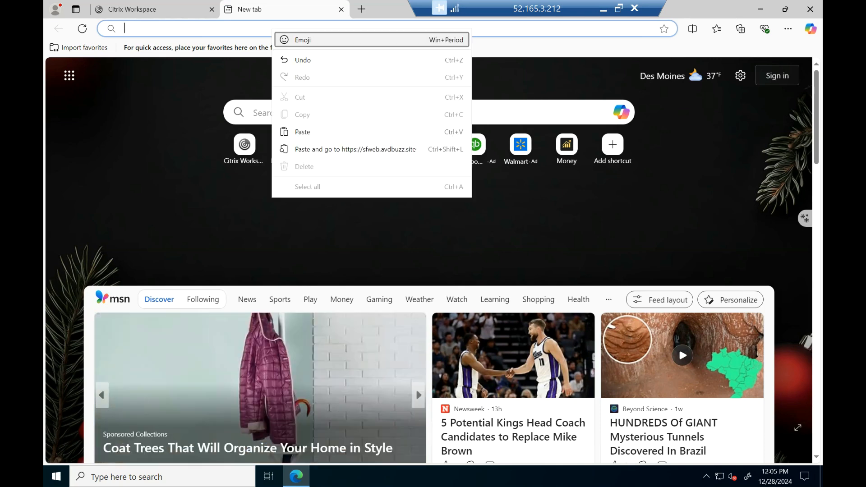
pyautogui.click(302, 132)
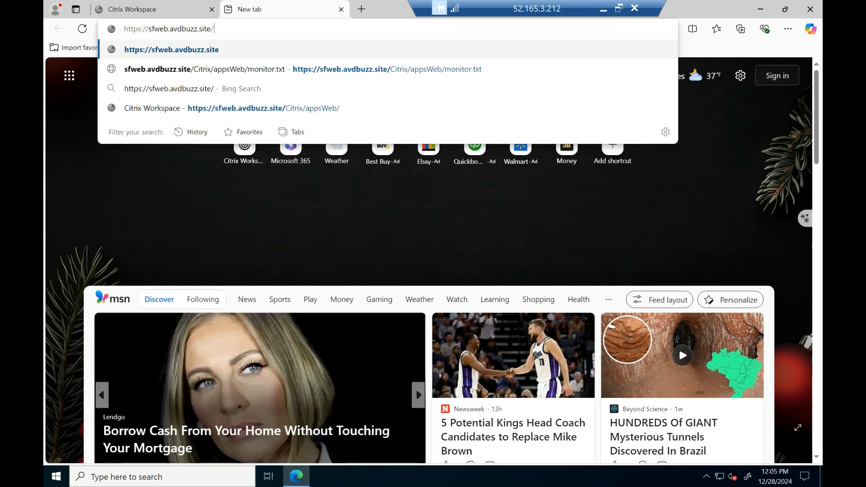
pyautogui.press('Return')
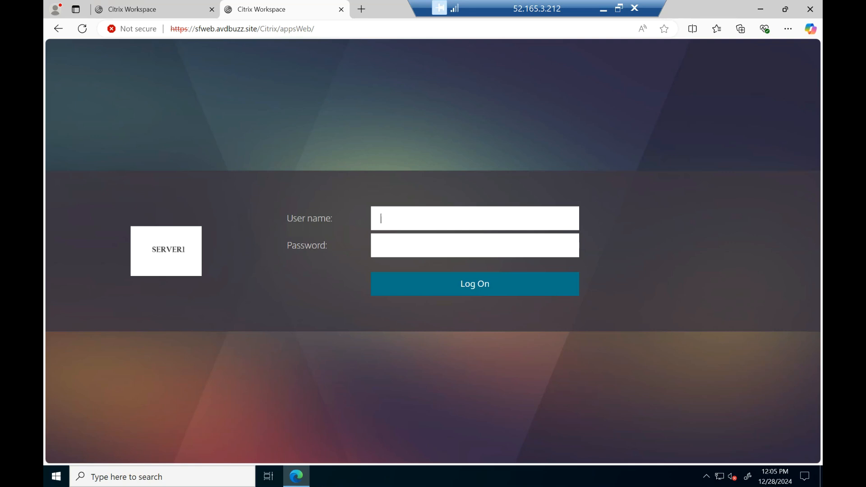
pyautogui.hotkey('ctrl', 'w')
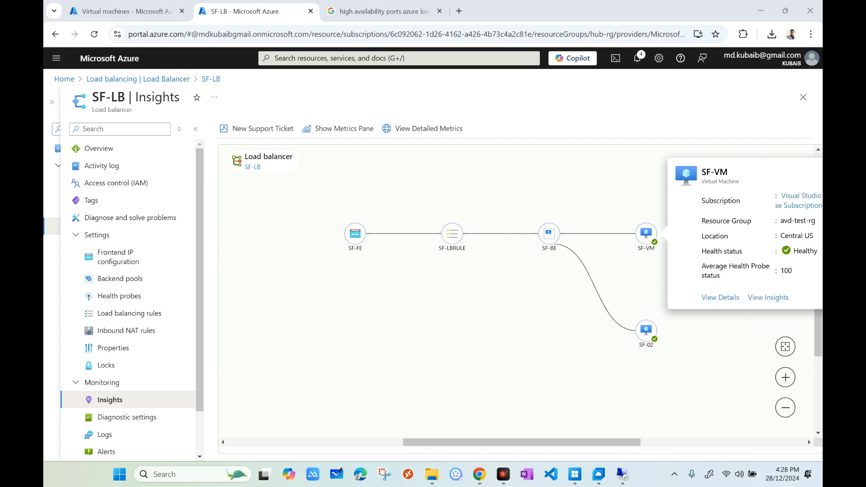
# Switch to the Azure portal's virtual machine list, stop SF-02 and confirm the shutdown
pyautogui.moveTo(645, 234)
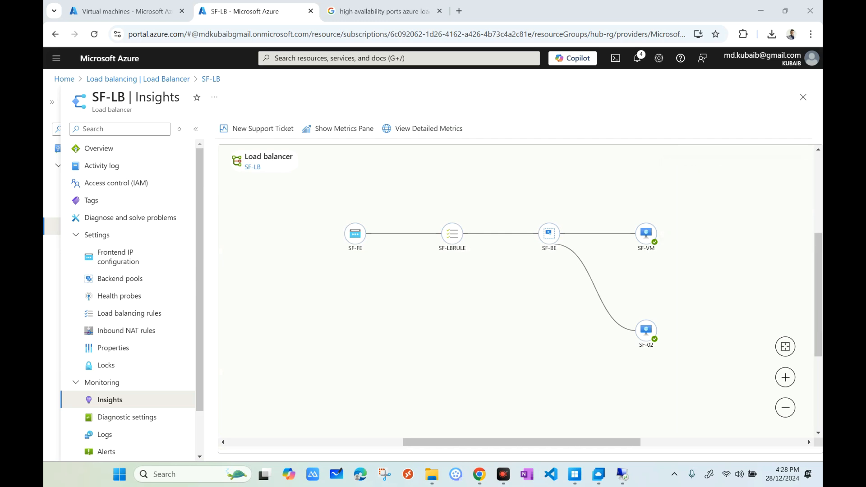
pyautogui.click(126, 12)
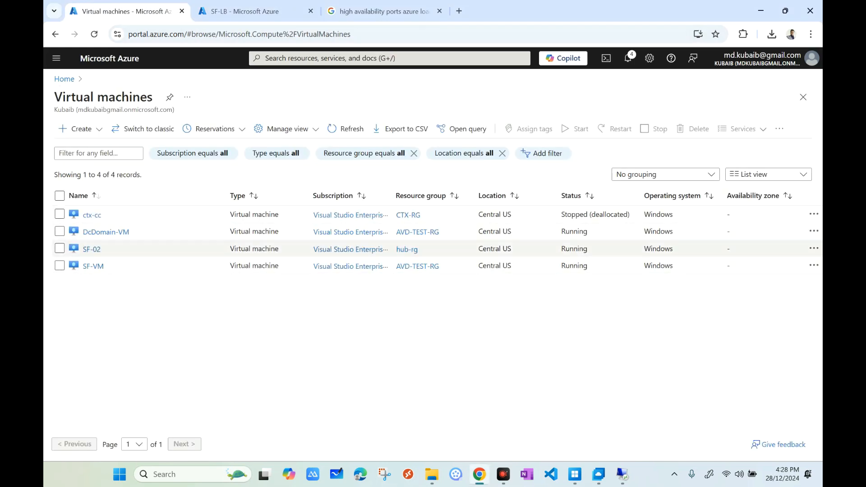
pyautogui.click(59, 249)
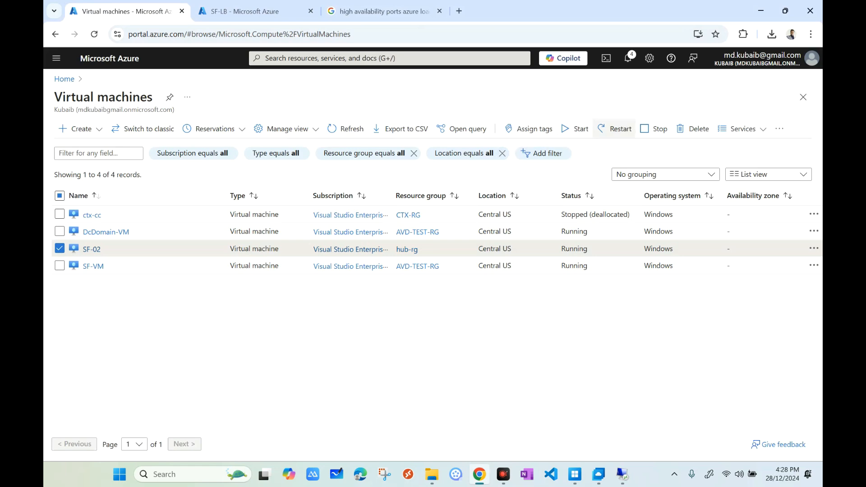
pyautogui.click(654, 129)
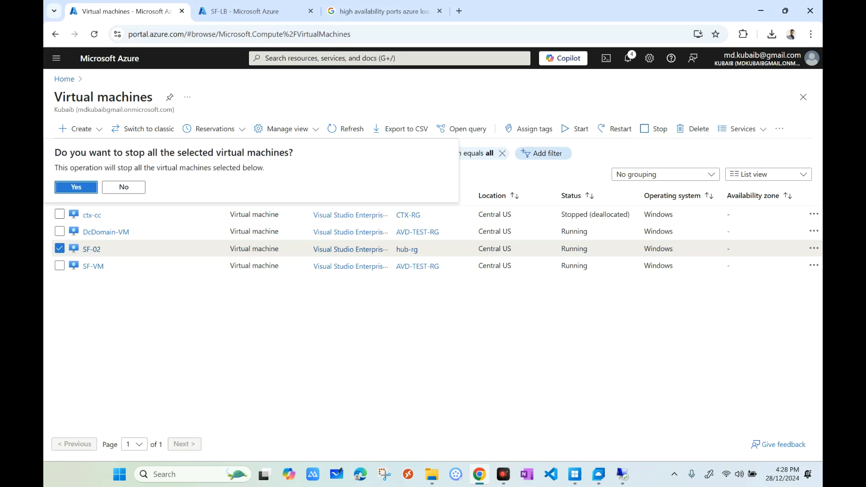
pyautogui.click(75, 187)
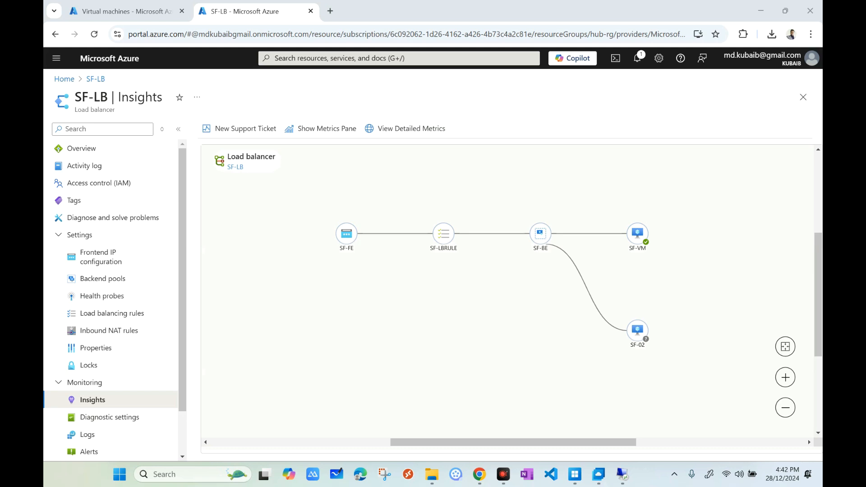
# Check the state of SF-VM in the SF-LB insights, and reload the sfweb.avdbuzz.site logon page in Edge on the remote server
pyautogui.moveTo(637, 234)
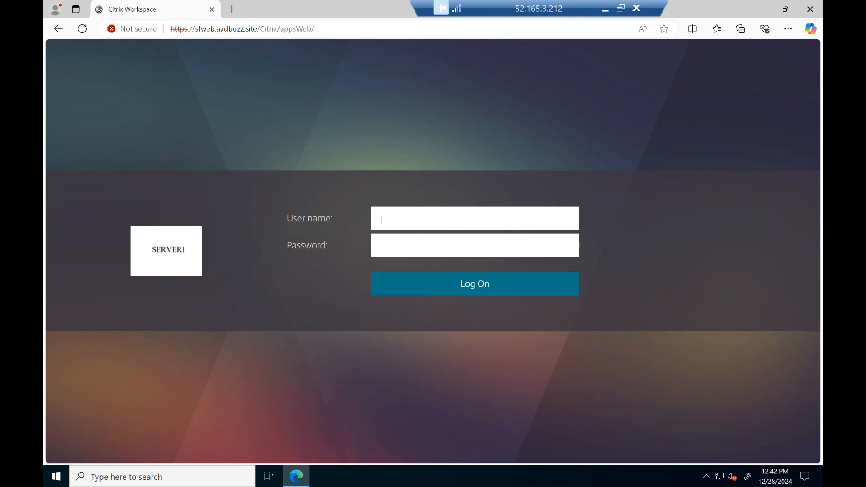
pyautogui.click(83, 29)
pyautogui.click(82, 29)
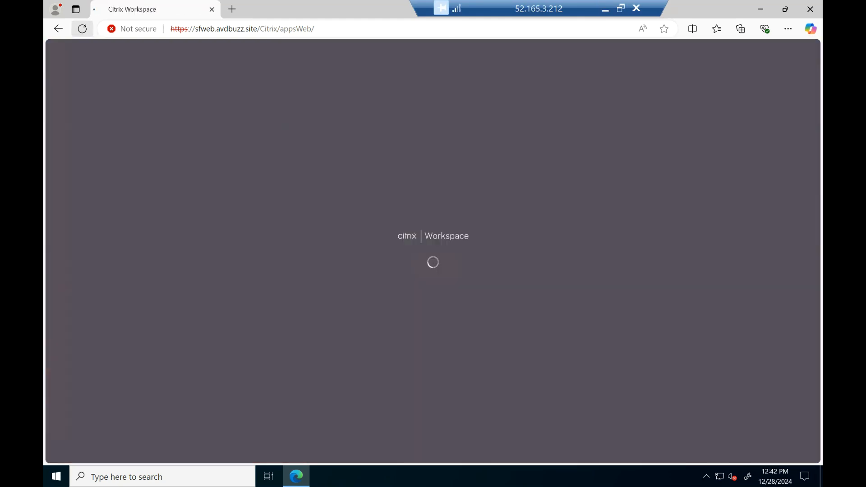